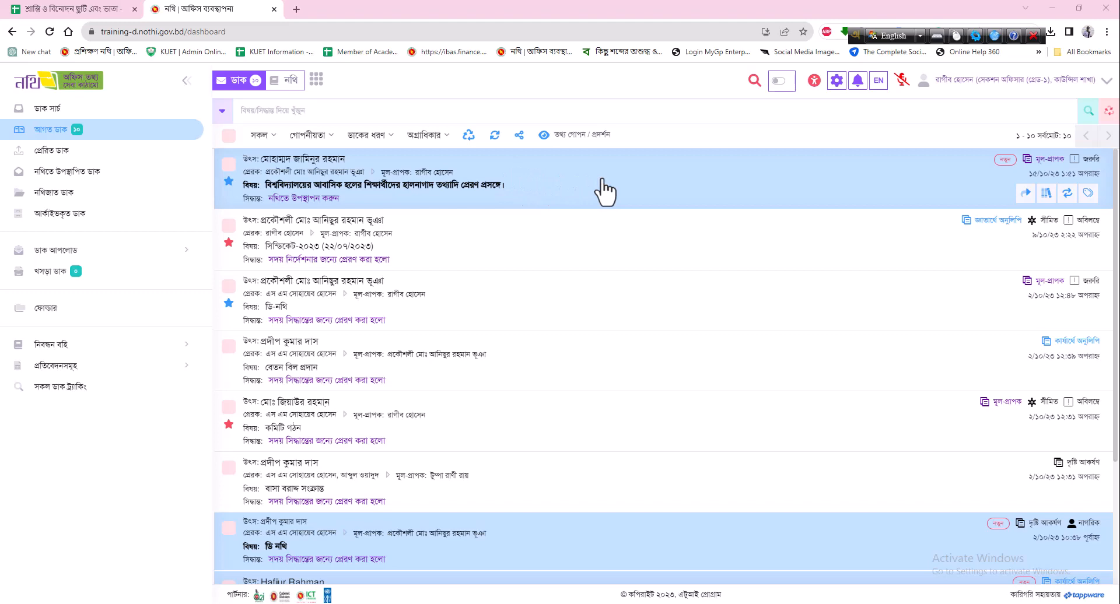
Step: Open and read the newest incoming letter, on updated information about residential hall students, and return to the letter list
key("F12")
left_click(605, 192)
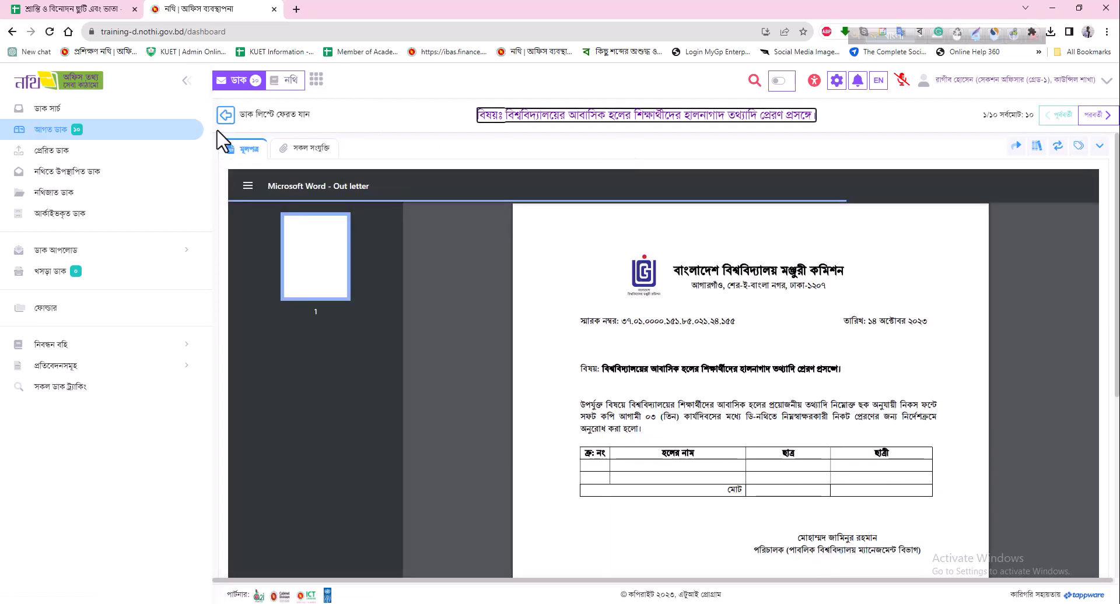
scroll(743, 362, "down", 4)
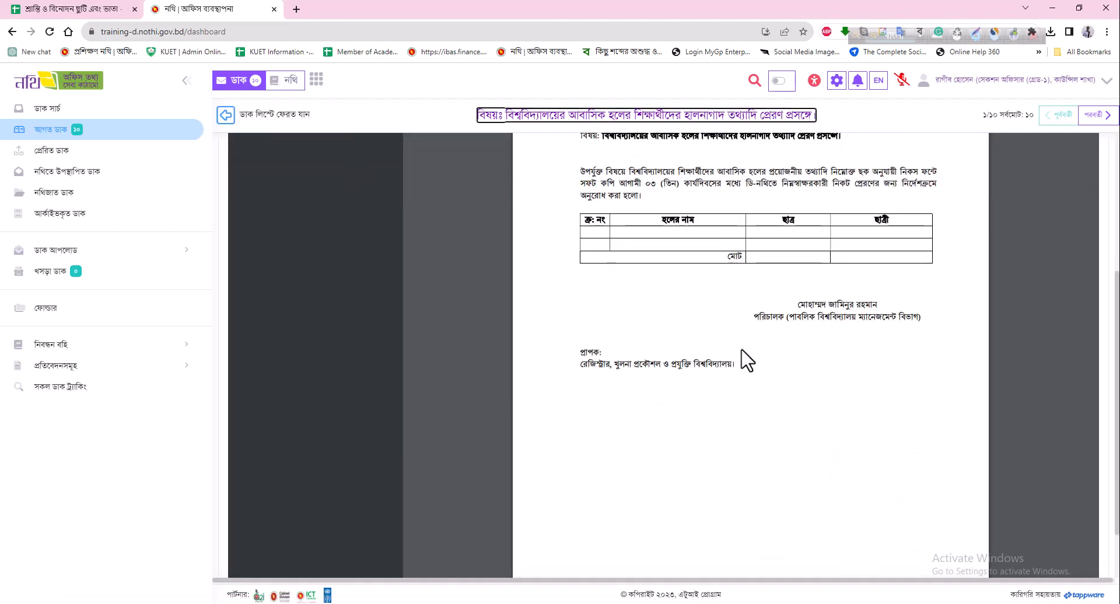
scroll(746, 358, "up", 4)
scroll(744, 344, "down", 2)
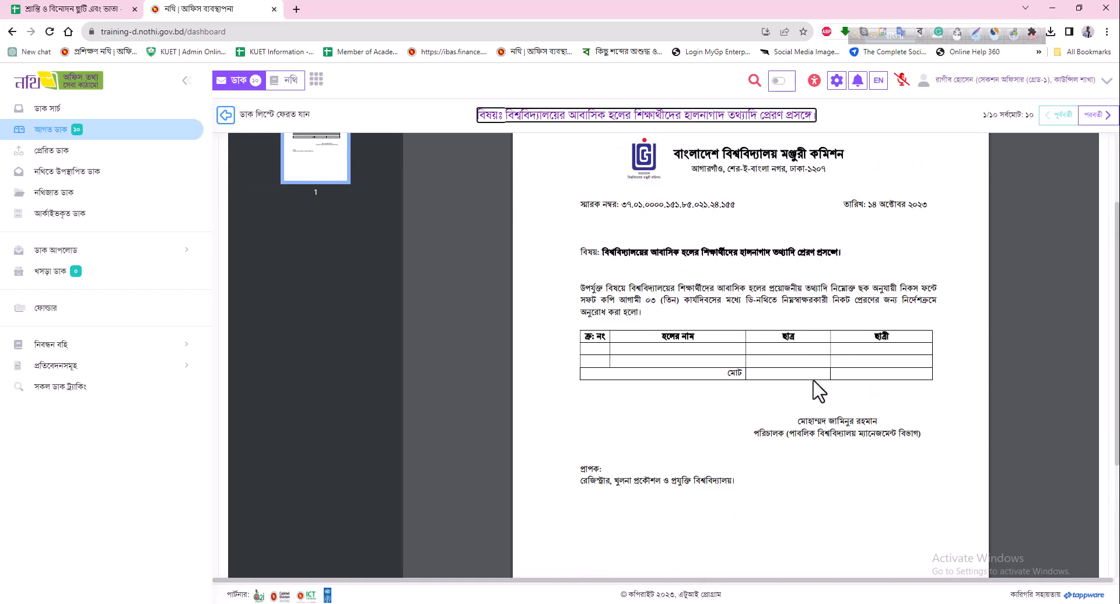
scroll(817, 385, "down", 3)
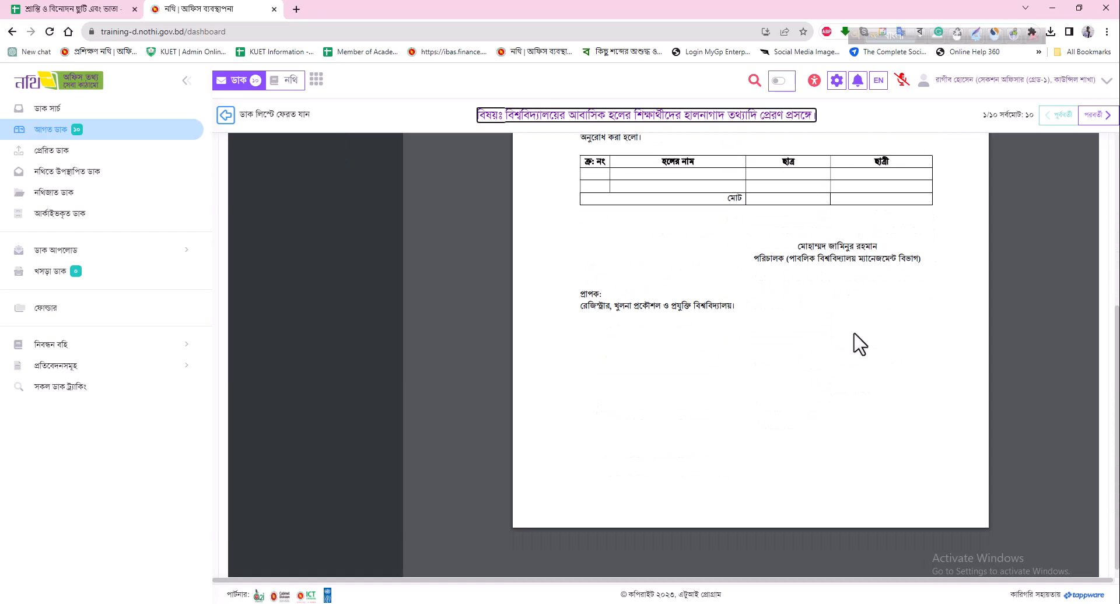
scroll(857, 343, "up", 3)
scroll(601, 394, "down", 2)
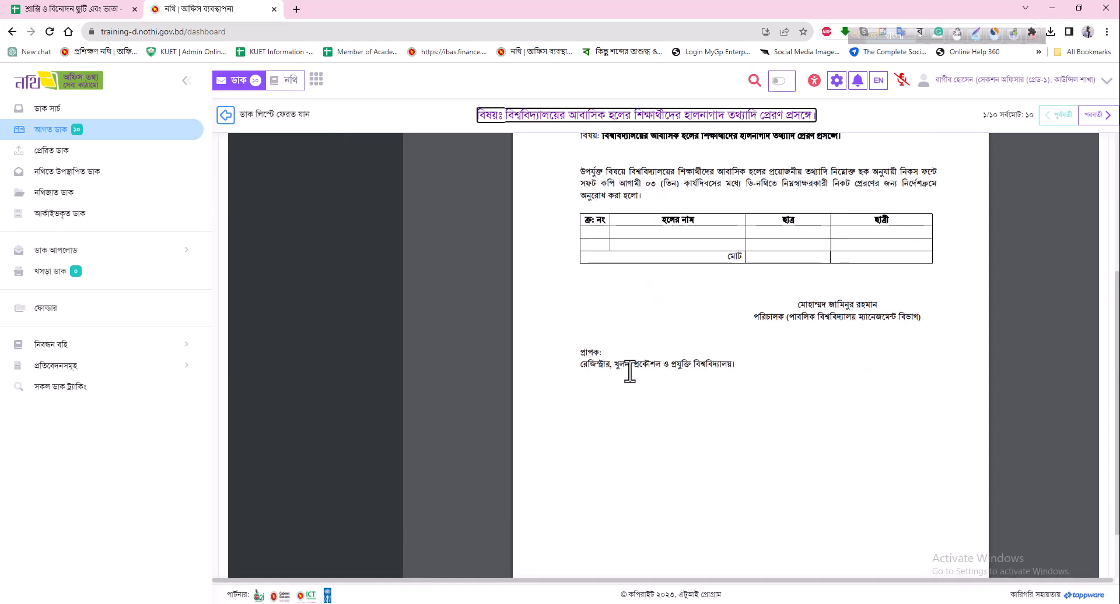
scroll(734, 372, "up", 4)
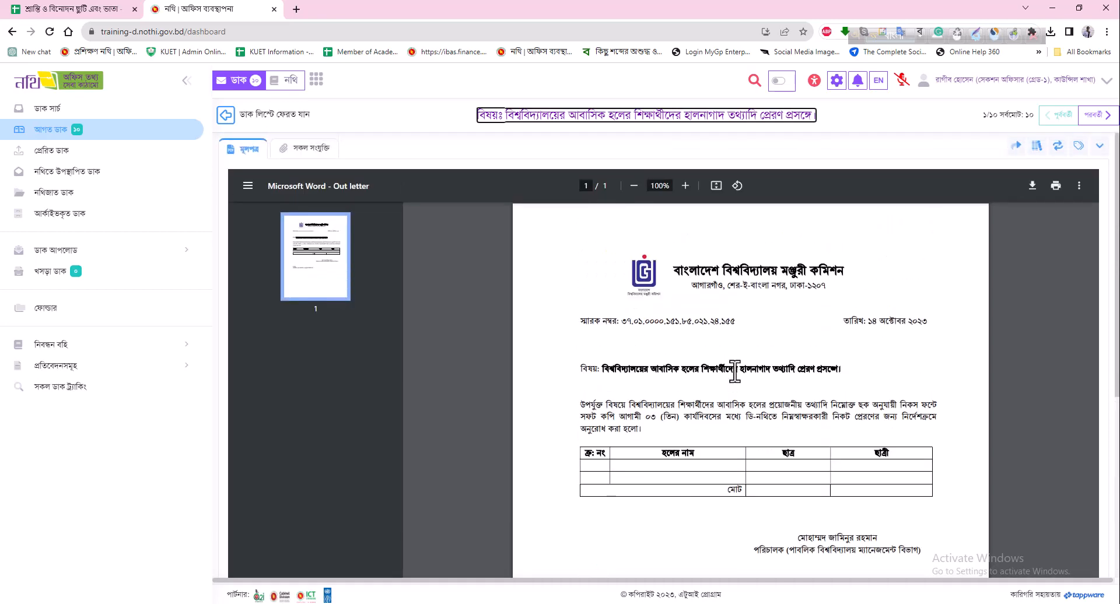
left_click(226, 115)
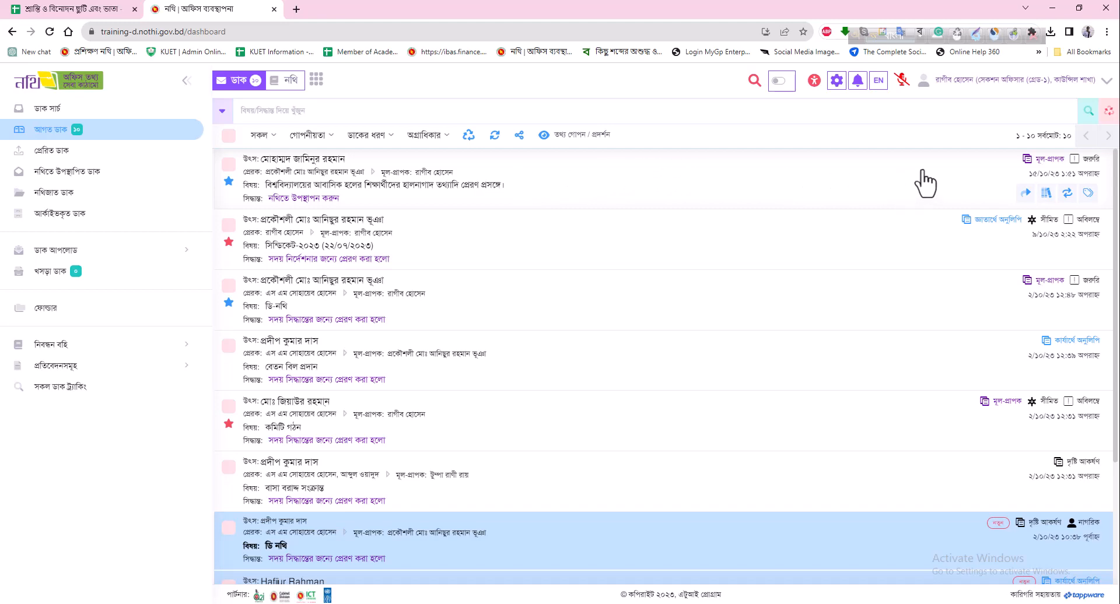
Step: Present the letter in the প্রশিক্ষণ সংক্রান্ত নথি file ending ০৬৪.২৩, under a new note titled "বিশ্ববিদ্যালয়ের শিক্ষার্থীদের তথ্য প্রদান সংক্রান্ত নোট"
left_click(1046, 194)
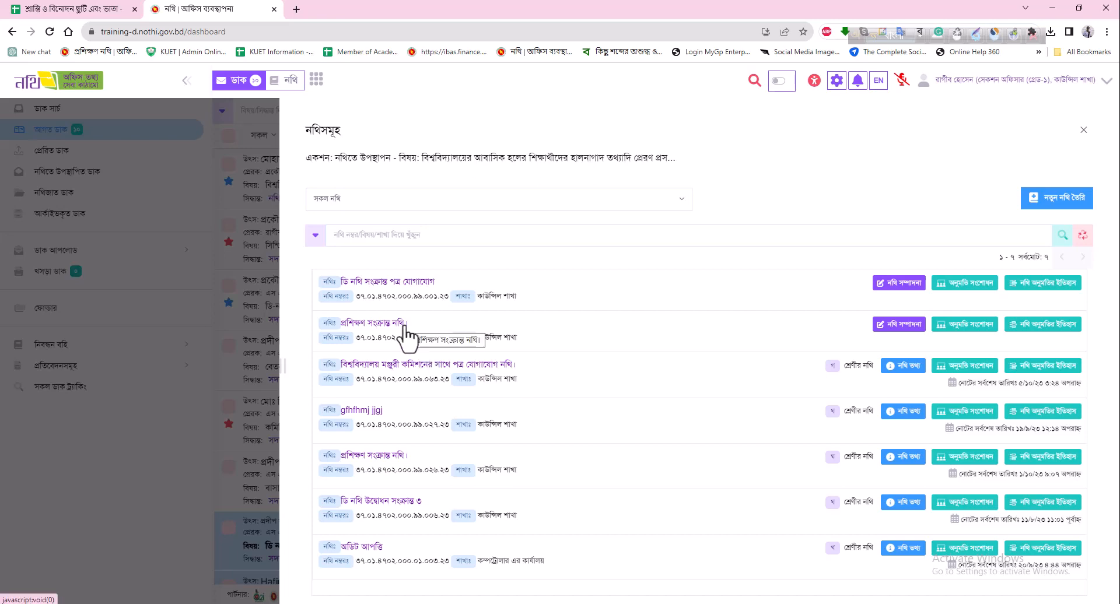
left_click(437, 332)
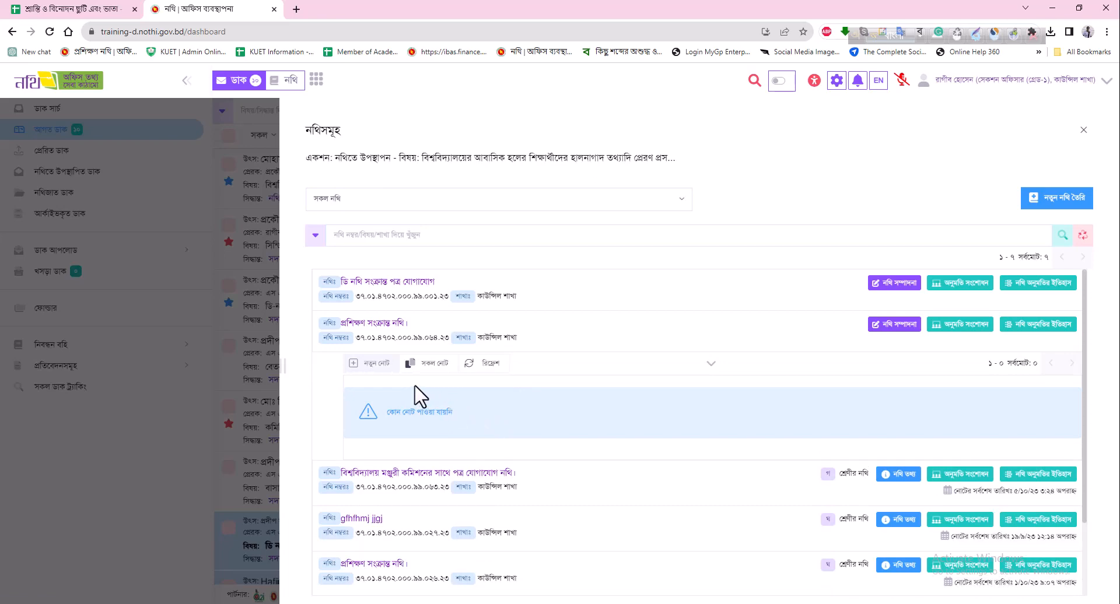
left_click(368, 365)
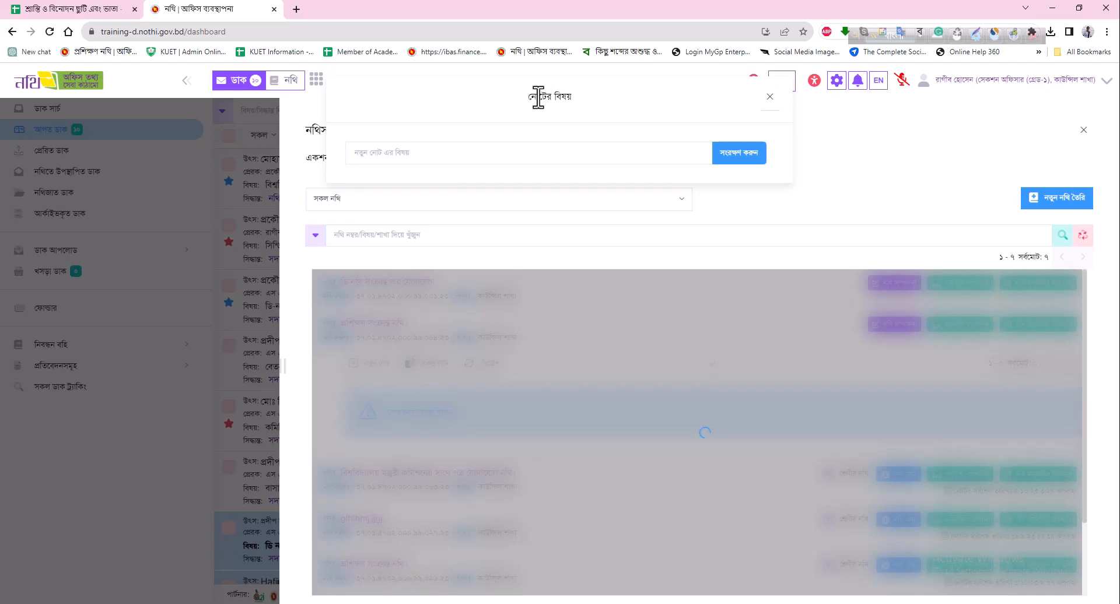
left_click(447, 157)
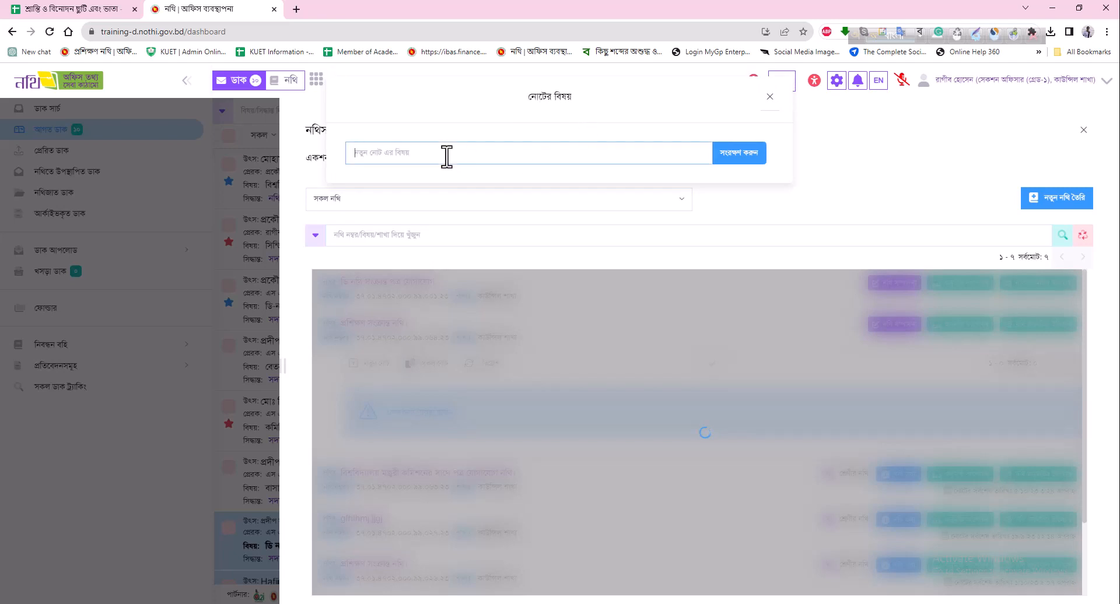
type("বিশ্ববিদ্যালয়ের শিক্ষার্থীদের তথ্য প্রদান সংক্রান্ত নোট")
left_click(739, 154)
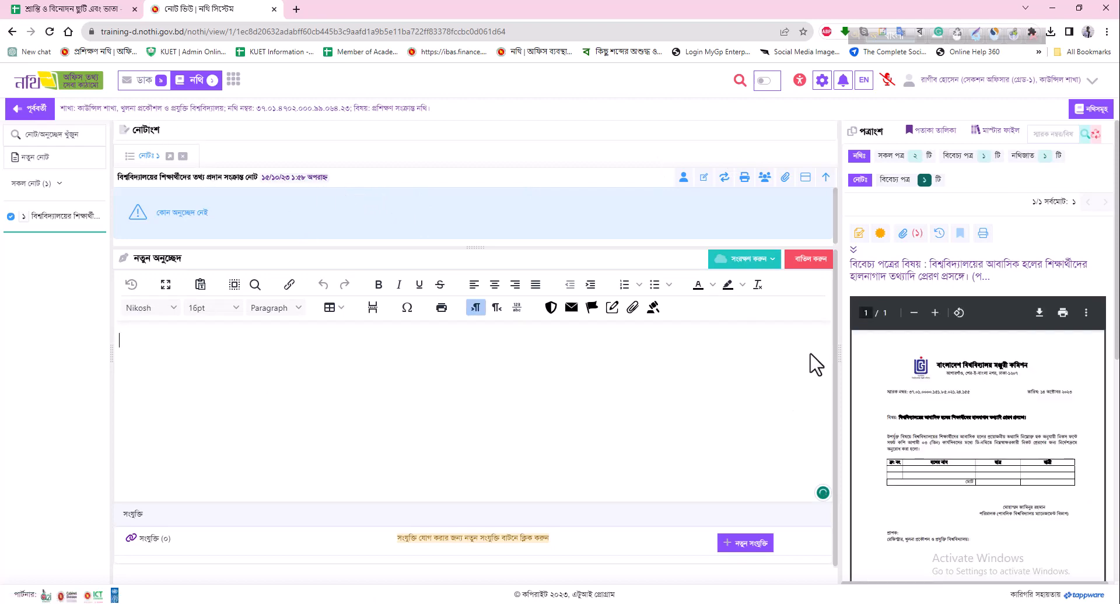
Step: Widen the pane with the letter under consideration beside the note editor and look through the letter
left_click_drag(839, 357, 587, 341)
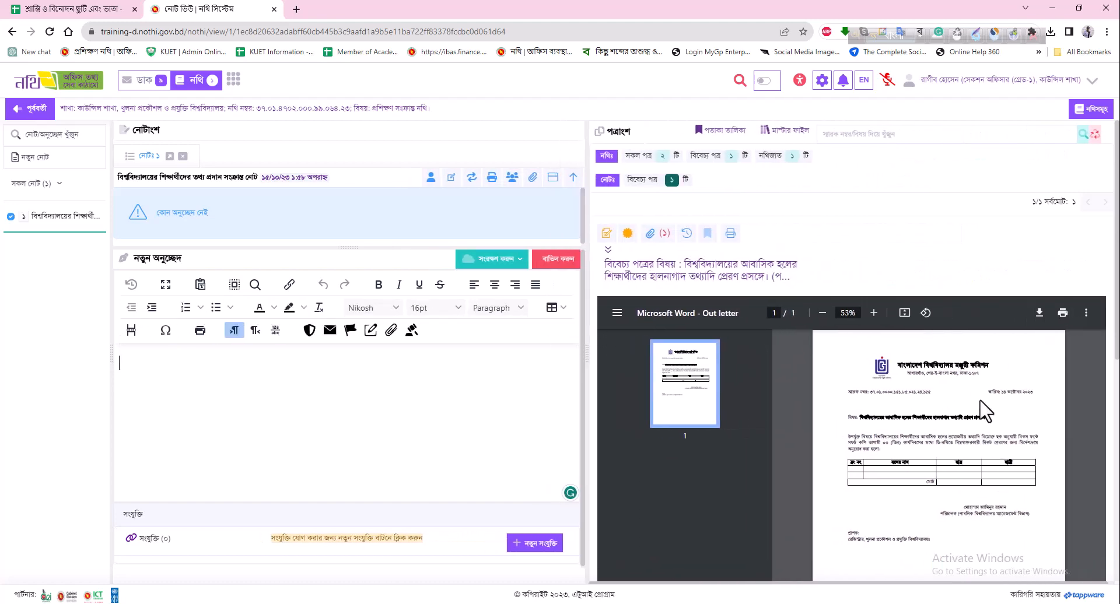
scroll(982, 411, "down", 3)
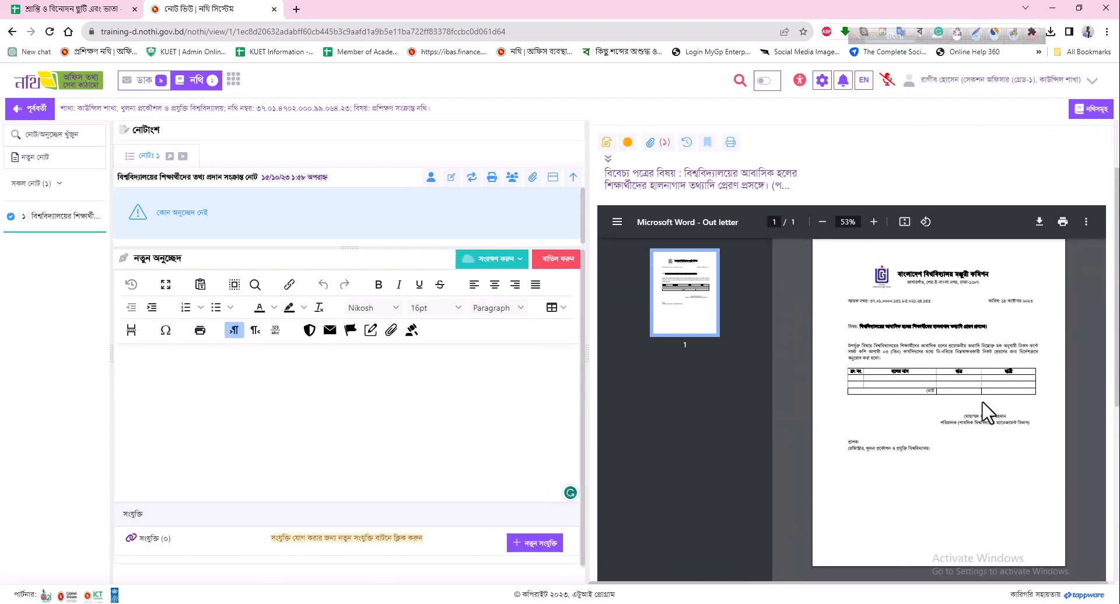
scroll(986, 411, "down", 1)
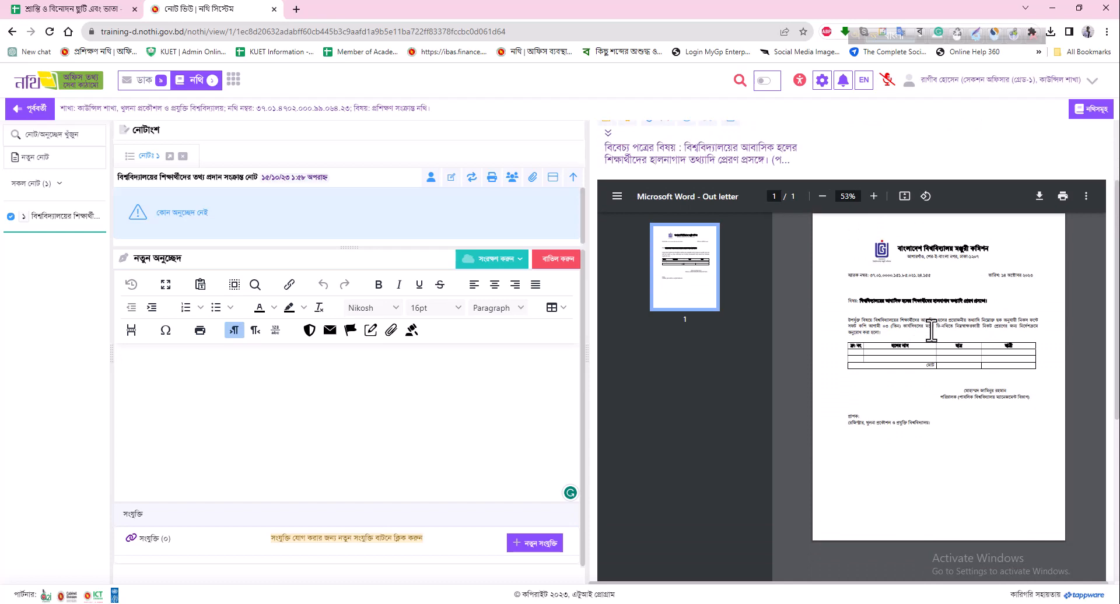
scroll(932, 329, "up", 4)
scroll(931, 329, "down", 4)
left_click_drag(587, 353, 640, 353)
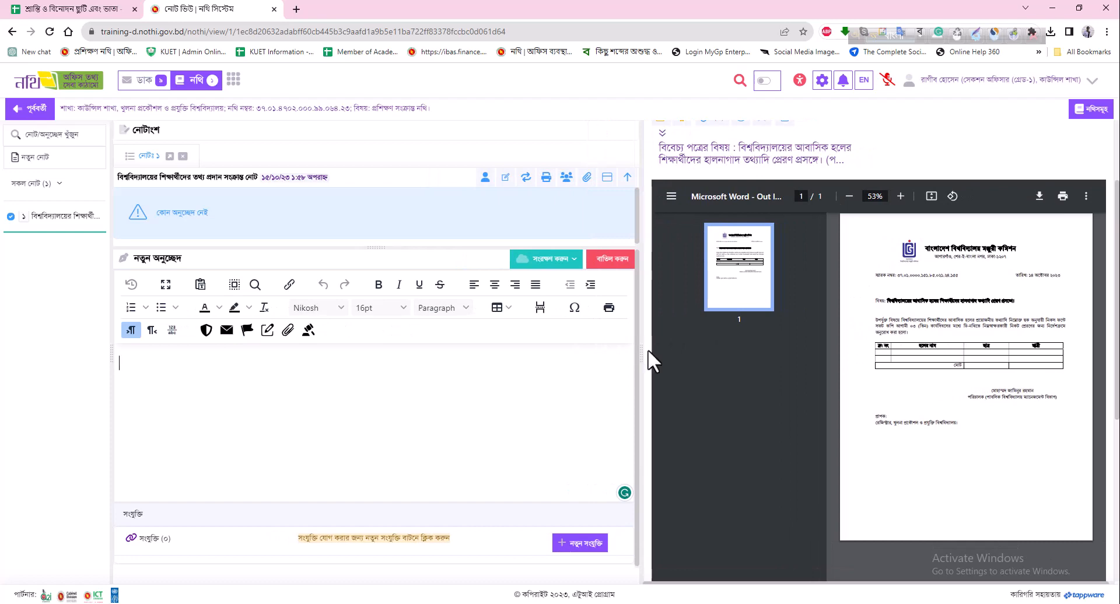
Step: Paste the copied note text about sending the students' information to the UGC into the note's new paragraph
left_click(212, 352)
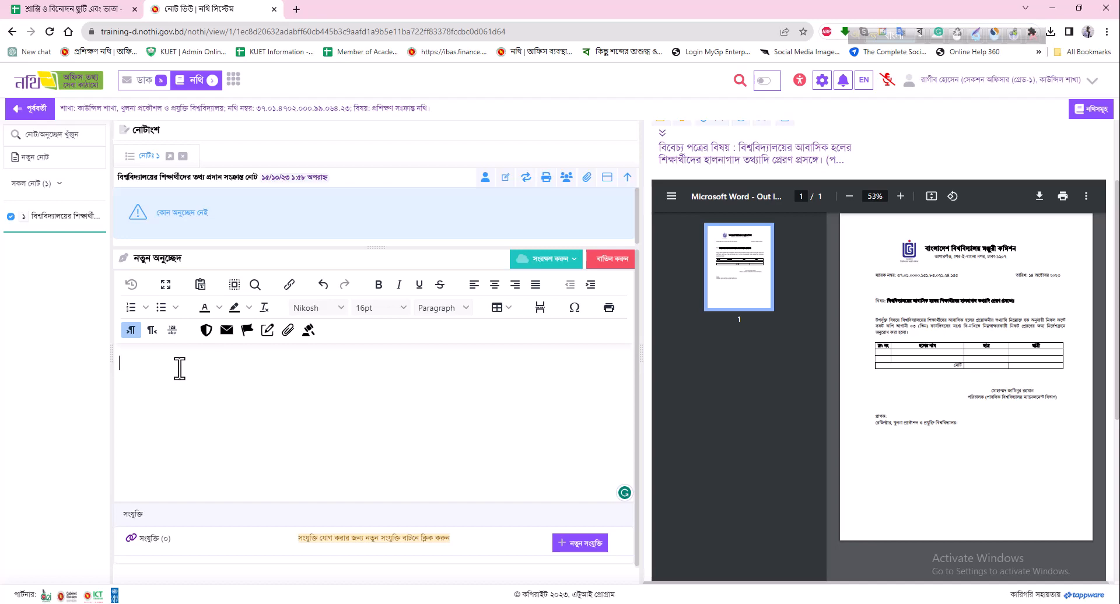
key("ctrl+v")
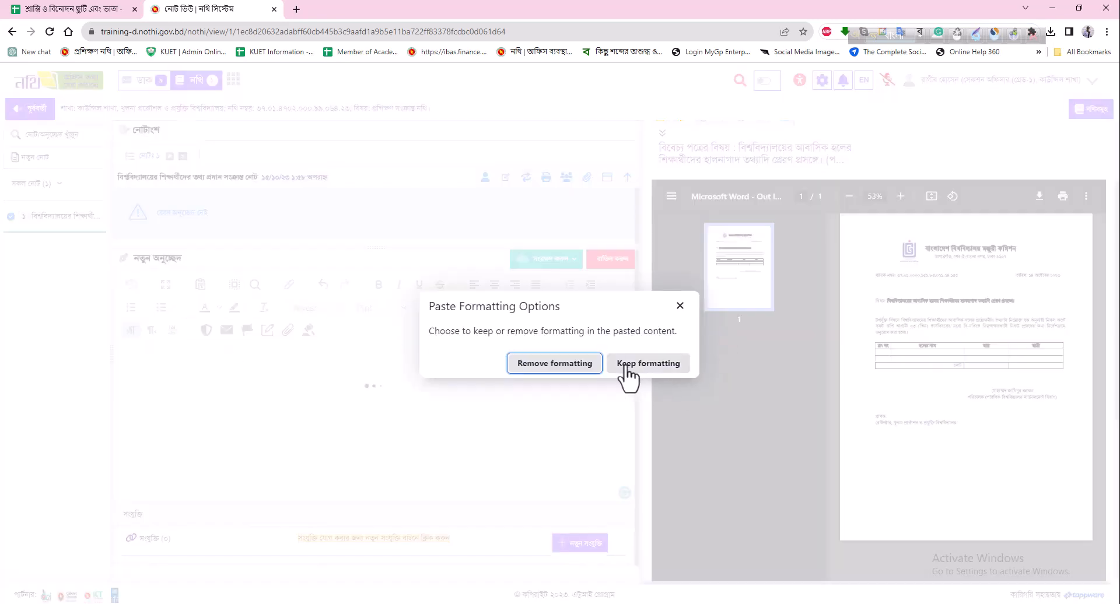
left_click(557, 363)
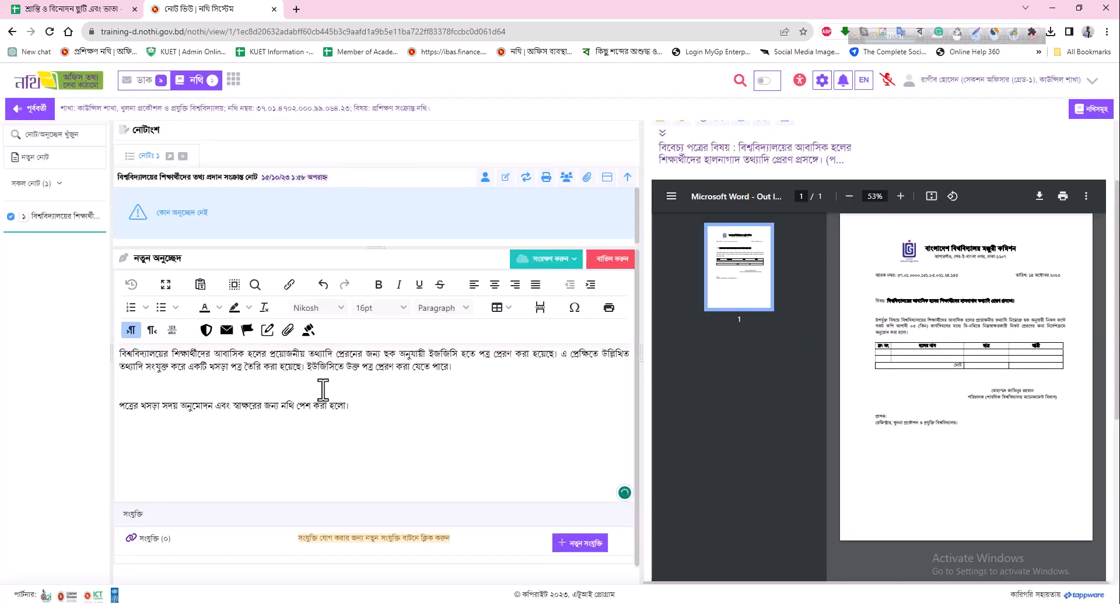
left_click(322, 389)
left_click(366, 407)
Step: Save the note paragraph with the সংরক্ষণ ও খসড়া option so that a draft letter opens
left_click(553, 264)
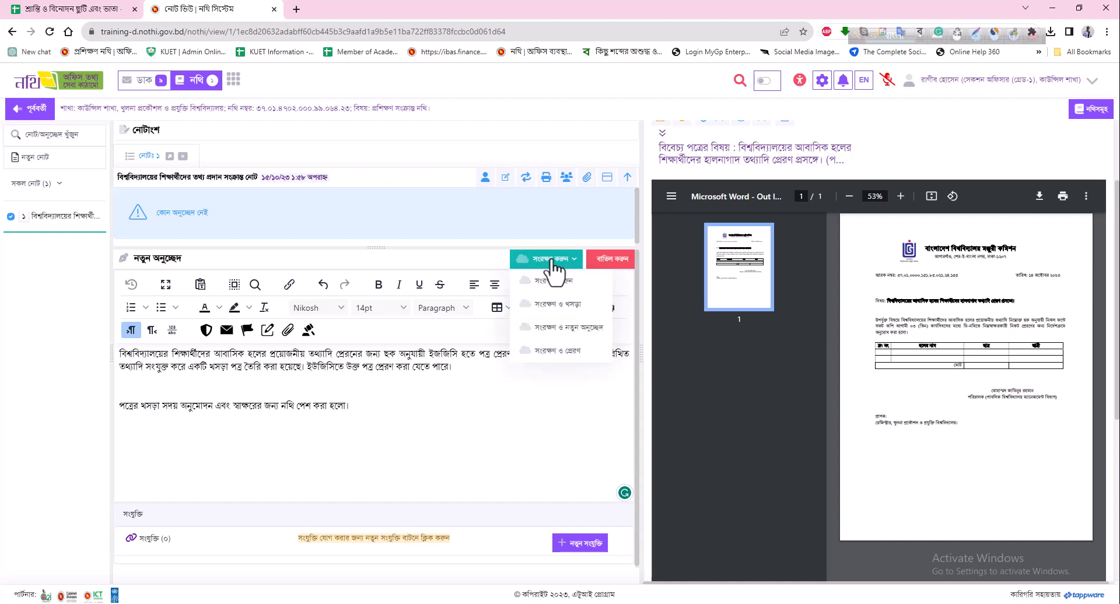
left_click(554, 308)
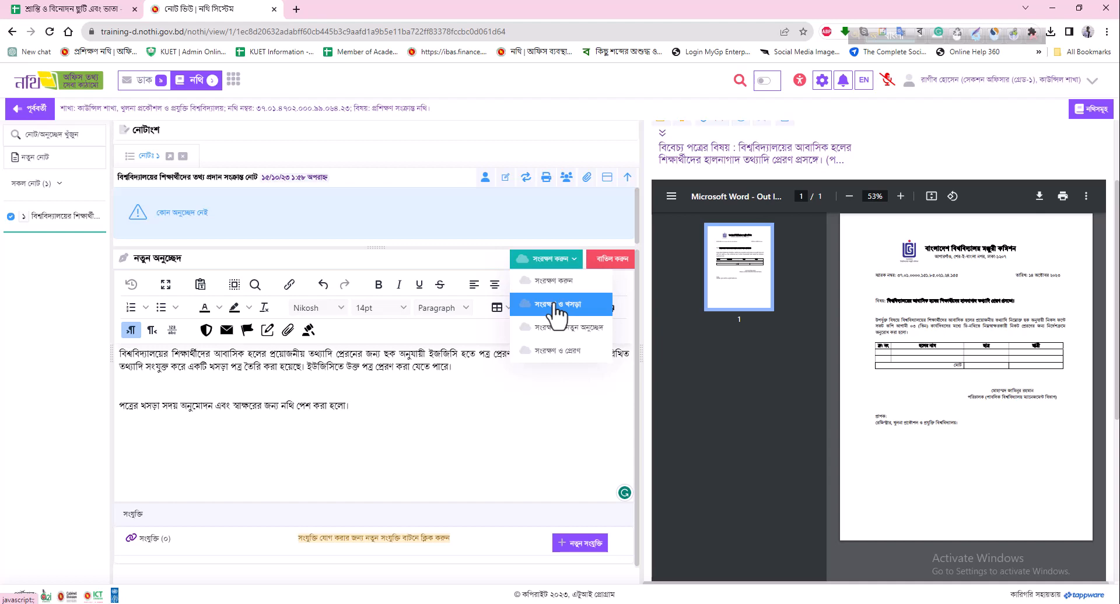
left_click(556, 308)
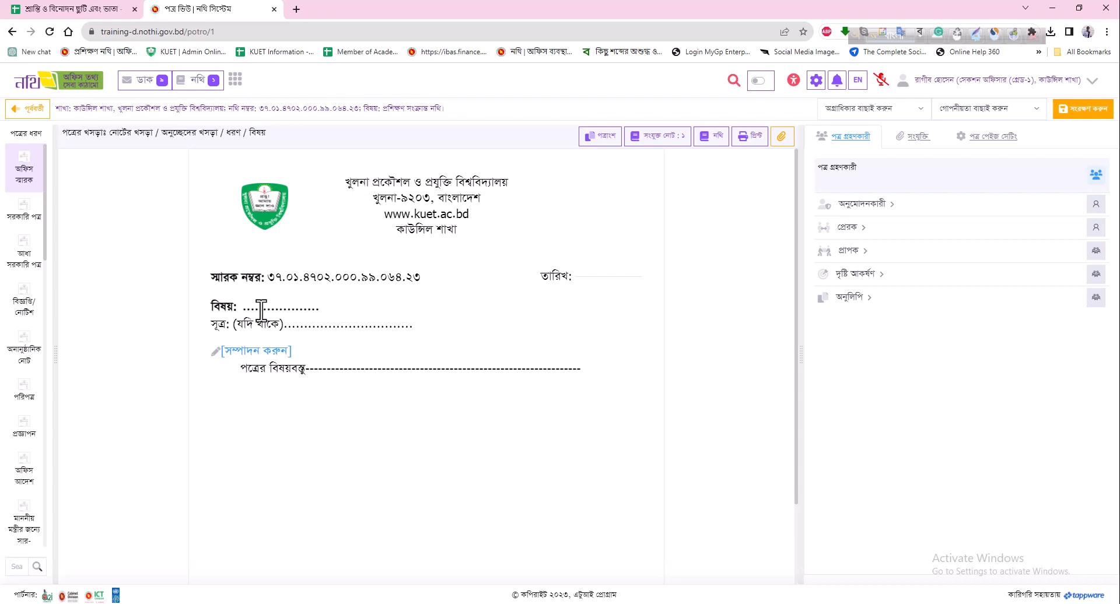
Step: Fill the draft's বিষয় line with "বিশ্ববিদ্যালয়ের আবাসিক হলের শিক্ষার্থীদের হালনাগাদ তথ্যাদি প্রেরণ প্রসঙ্গে।" copied from the Out letter document in Word
mouse_move(607, 595)
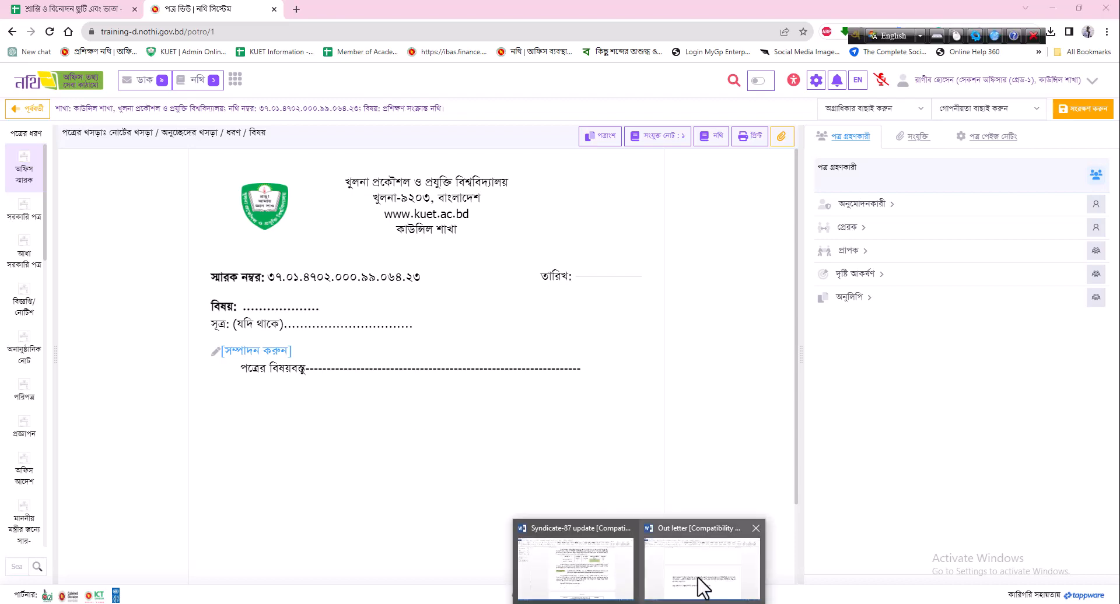
left_click(702, 583)
scroll(665, 438, "down", 3)
scroll(663, 434, "up", 11)
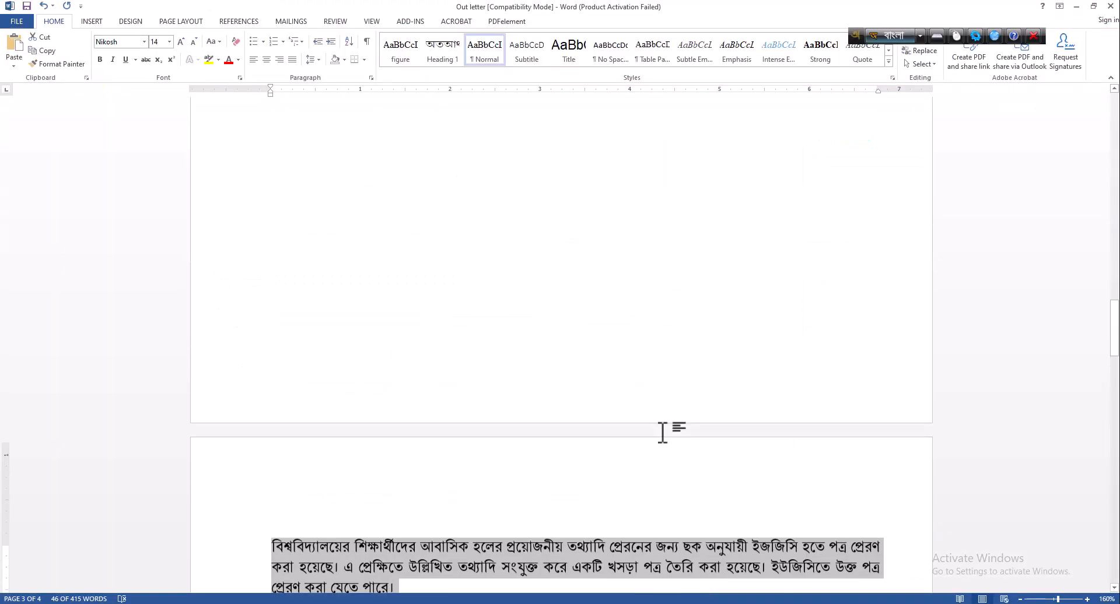
scroll(663, 433, "up", 8)
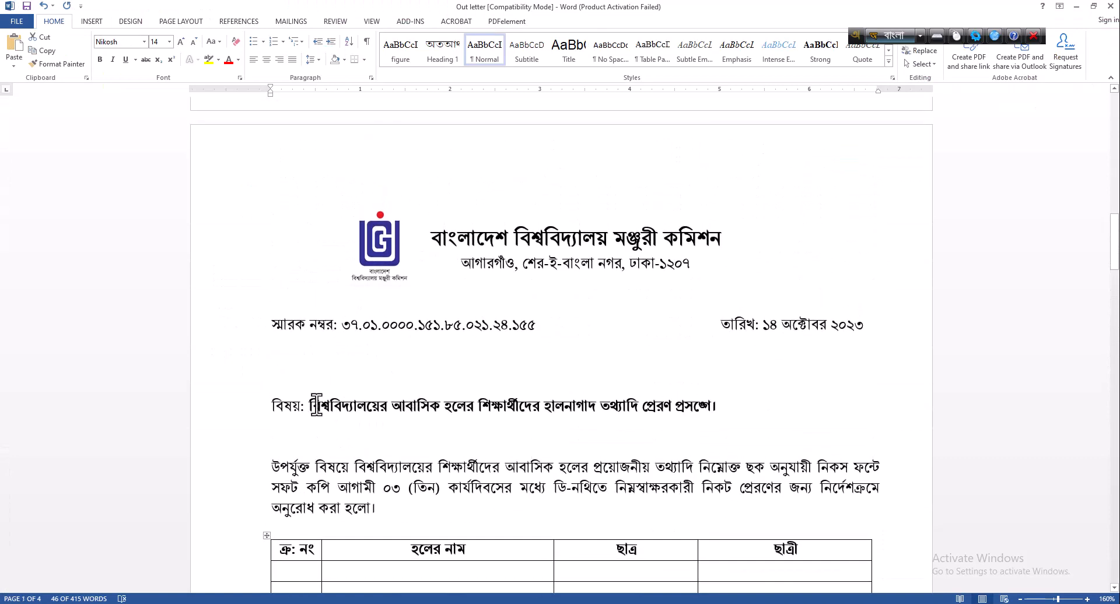
left_click_drag(311, 403, 714, 408)
key("ctrl+c")
key("alt+Tab")
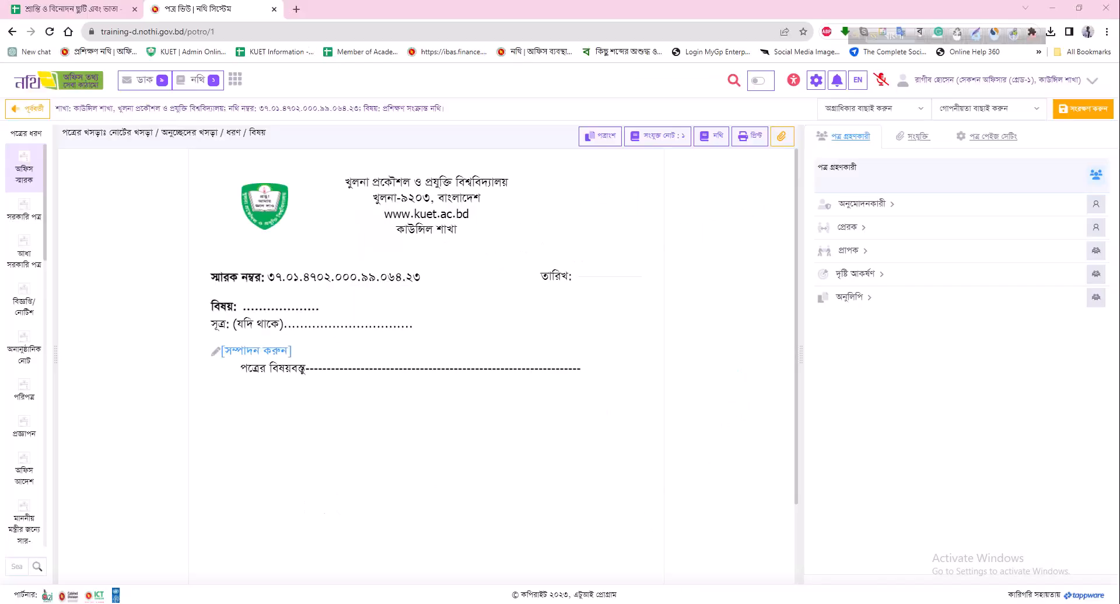
left_click(245, 307)
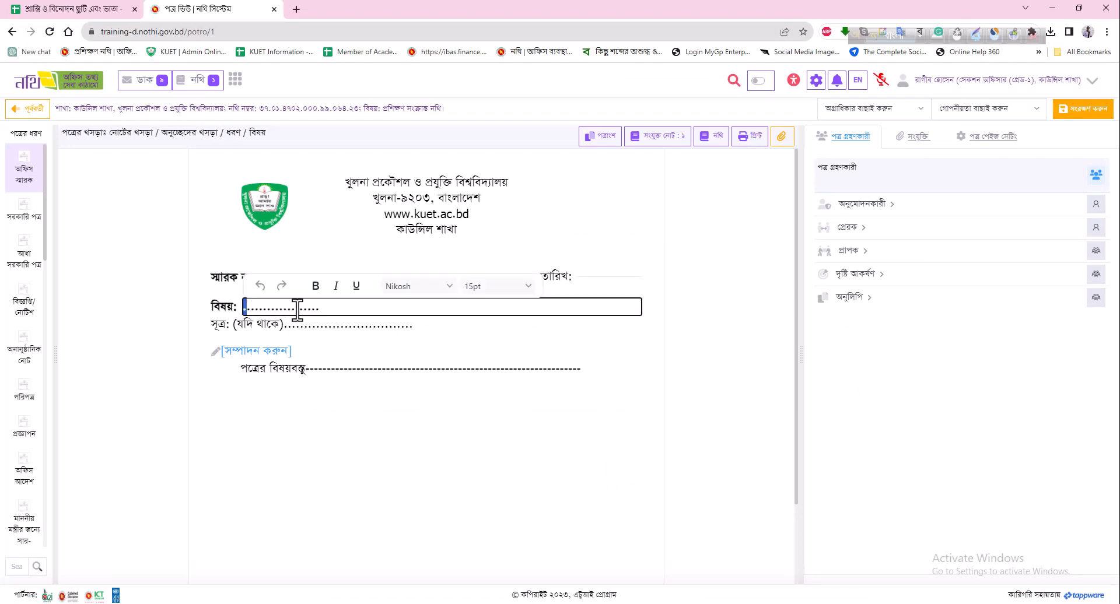
double_click(326, 310)
key("ctrl+v")
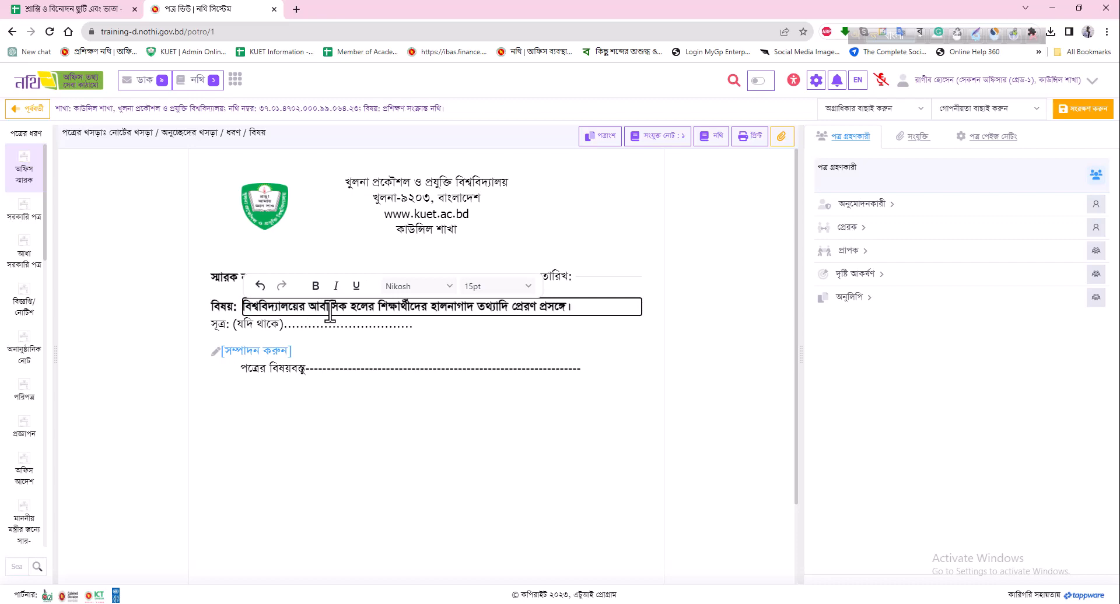
Step: Replace the draft's সূত্র placeholder with the memo number ৩৭.০১.০০০০.১৫১.৮৫.০২১.২৪.১৫৫ copied from the Out letter document in Word
left_click(366, 325)
mouse_move(675, 589)
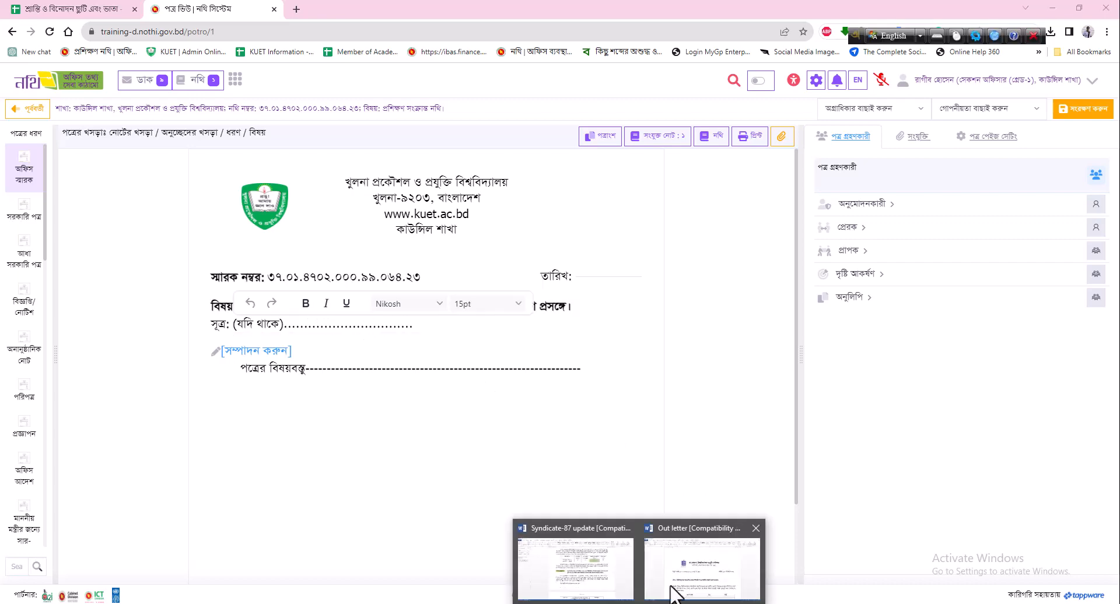
left_click(683, 561)
left_click_drag(347, 327, 539, 328)
key("ctrl+c")
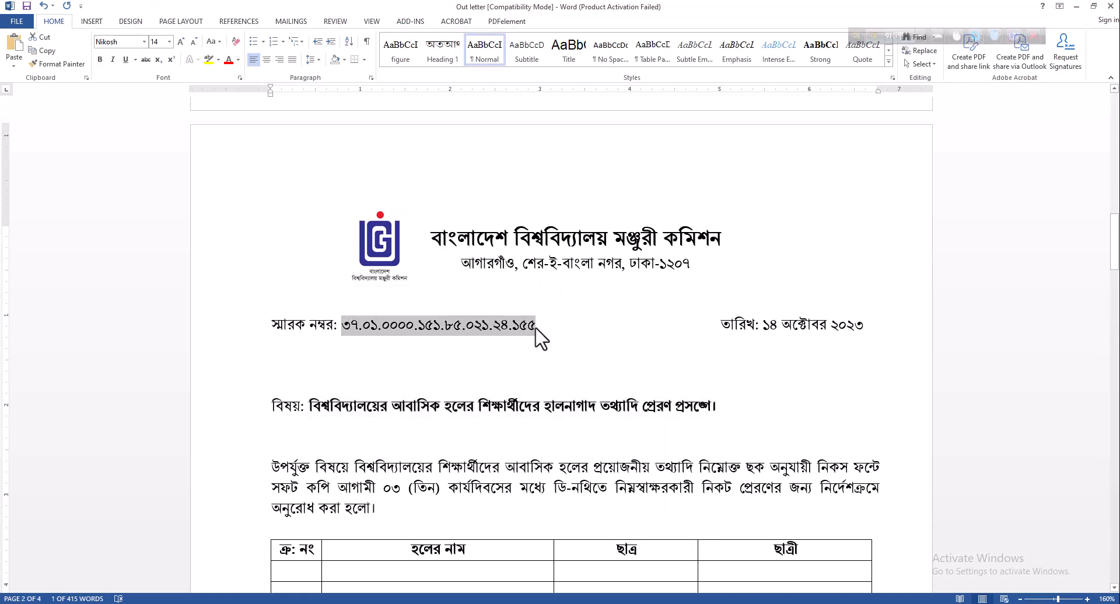
left_click(665, 603)
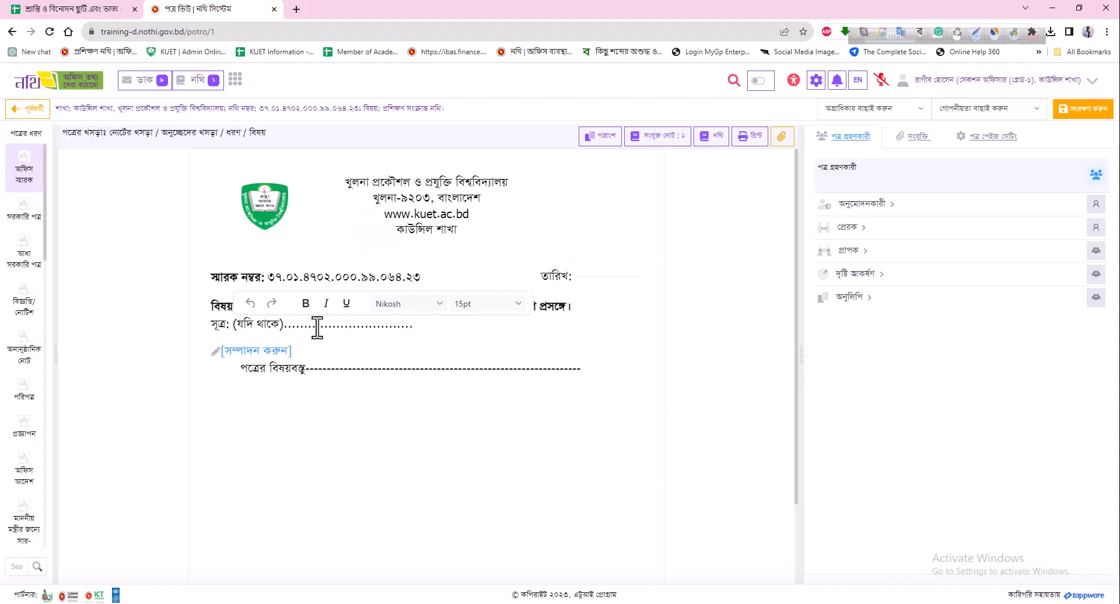
left_click(317, 326)
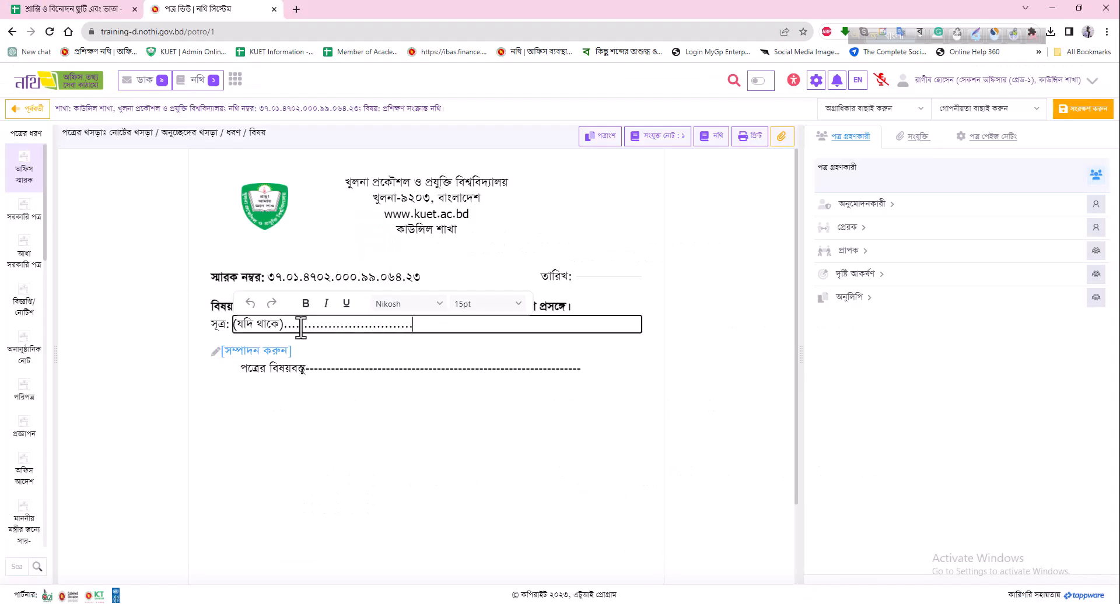
left_click_drag(235, 324, 270, 345)
key("ctrl+v")
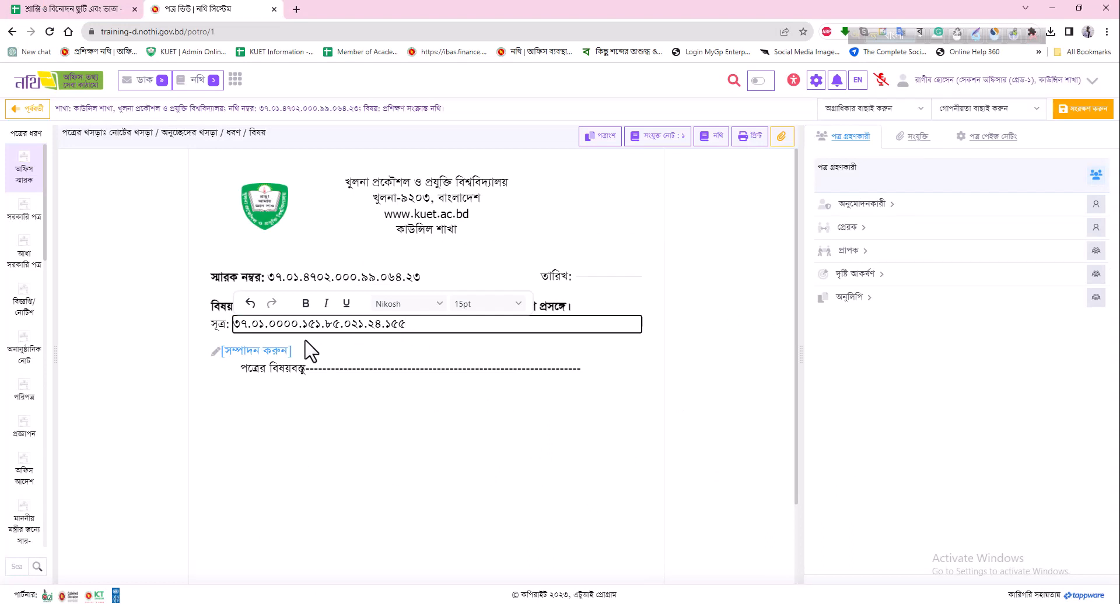
left_click(381, 353)
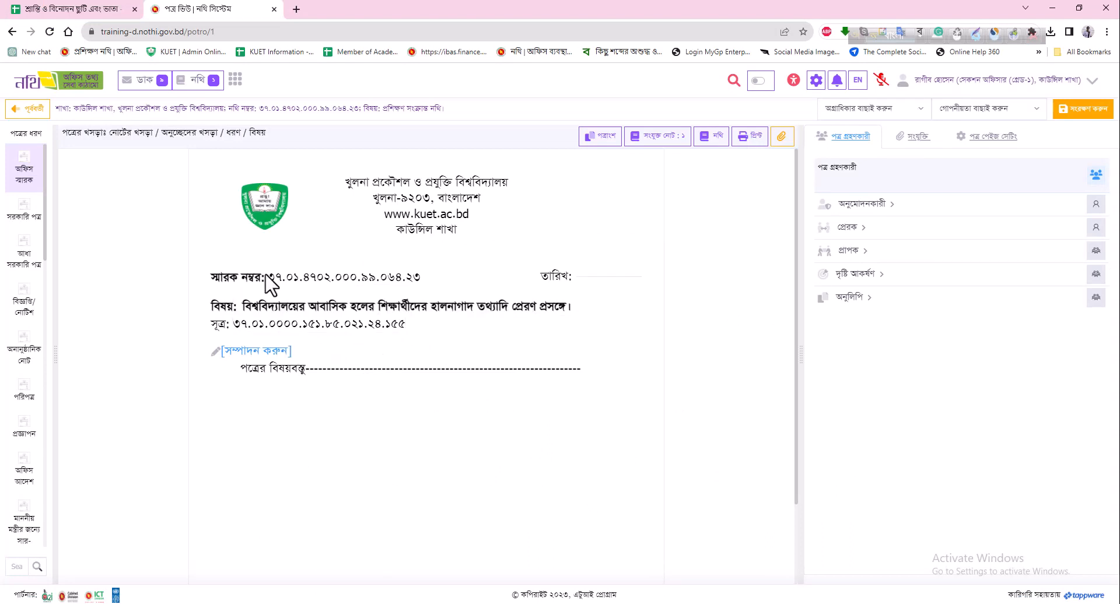
left_click(421, 325)
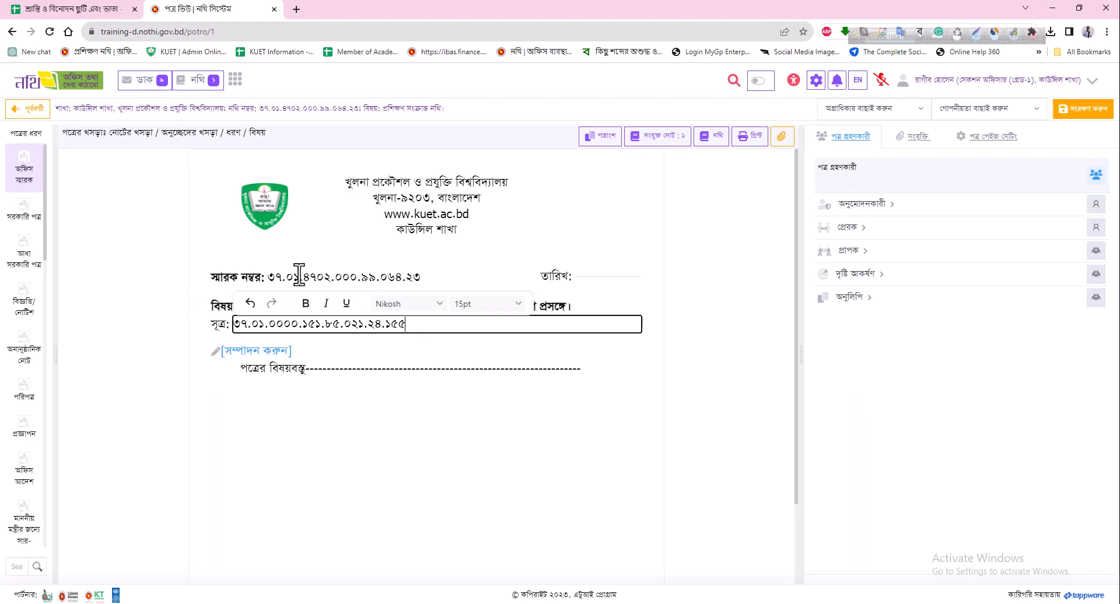
Step: Open the letter body for editing and clear its placeholder text পত্রের বিষয়বস্তু
left_click(367, 403)
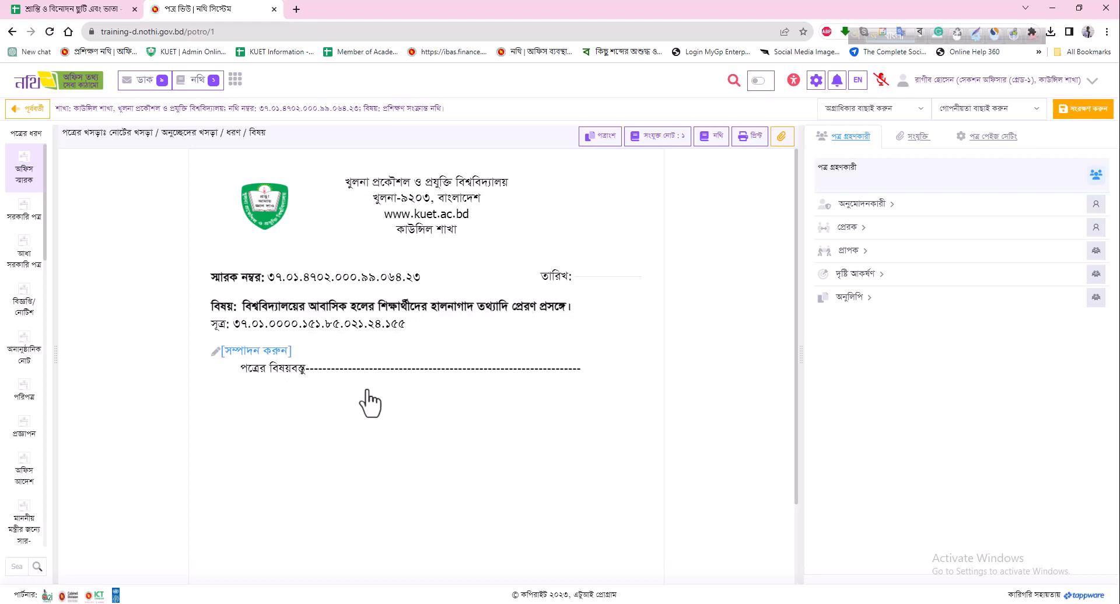
left_click(262, 353)
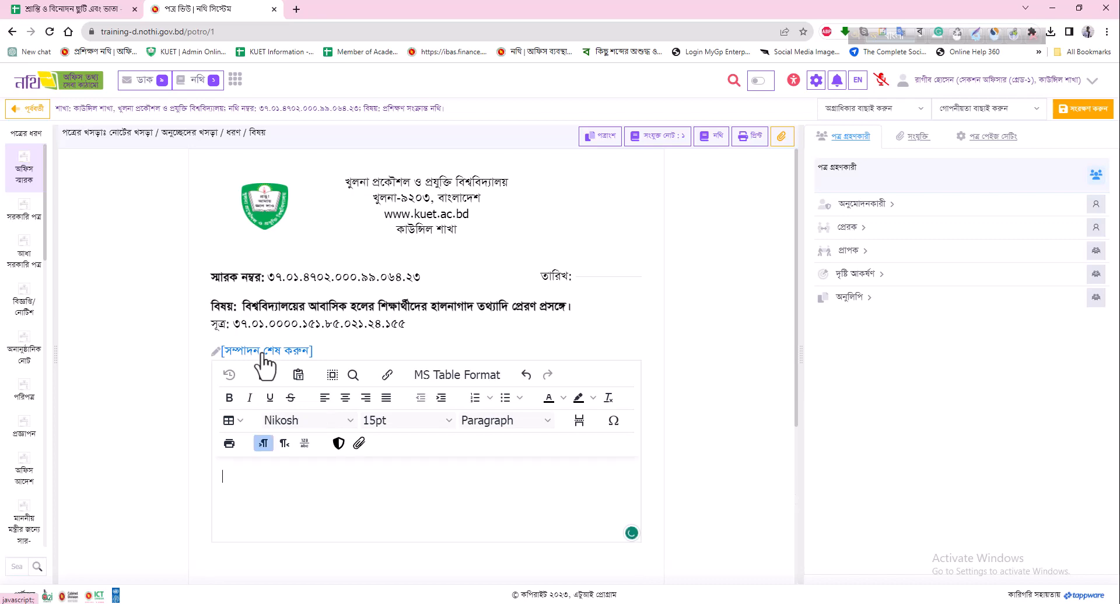
scroll(367, 504, "down", 2)
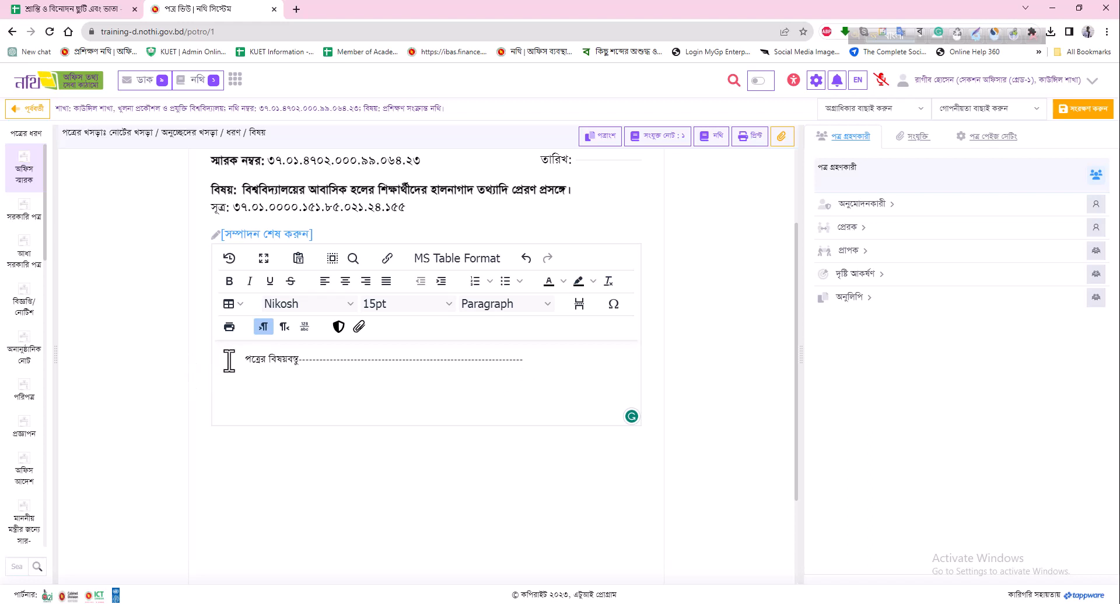
left_click(574, 360, "shift")
key("BackSpace")
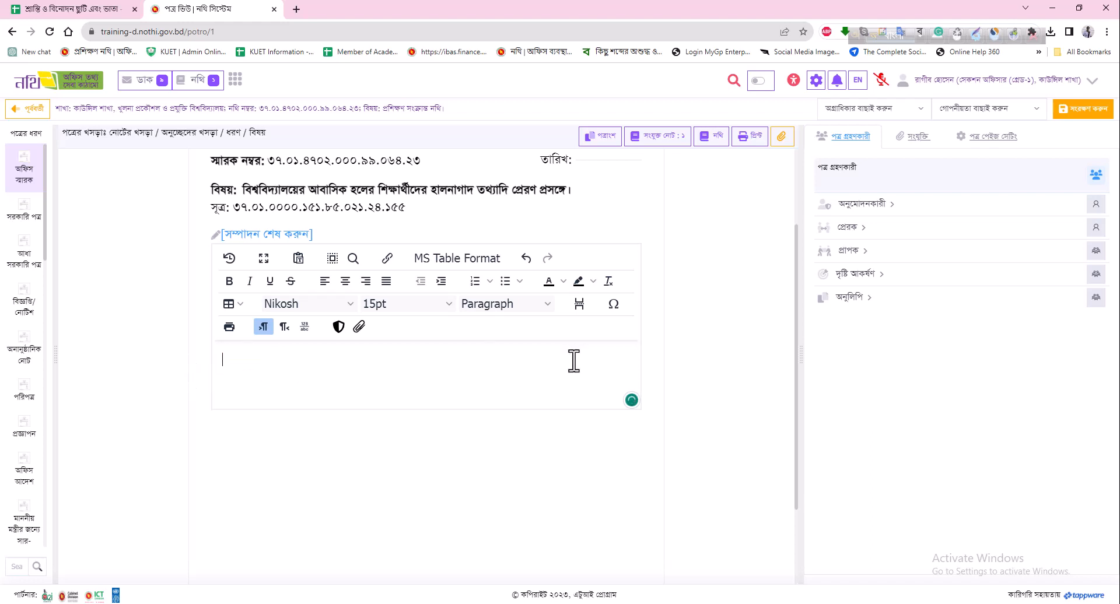
Step: Switch to the Out letter document in Word and copy the reply text with the filled-in hall table, through ধন্যবাদান্তে,
mouse_move(675, 602)
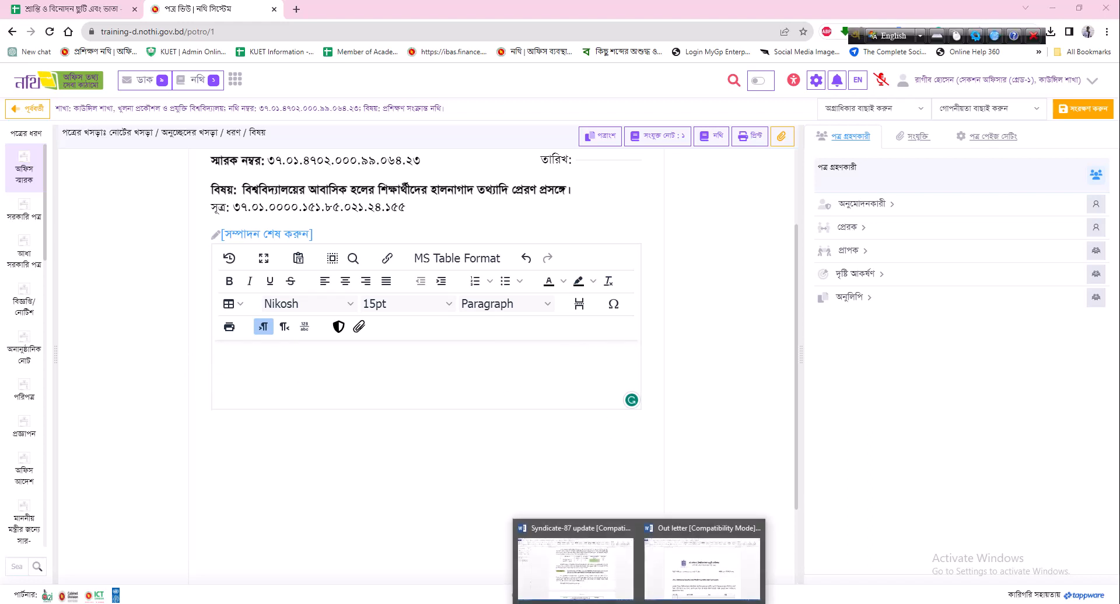
left_click(688, 583)
scroll(558, 431, "down", 10)
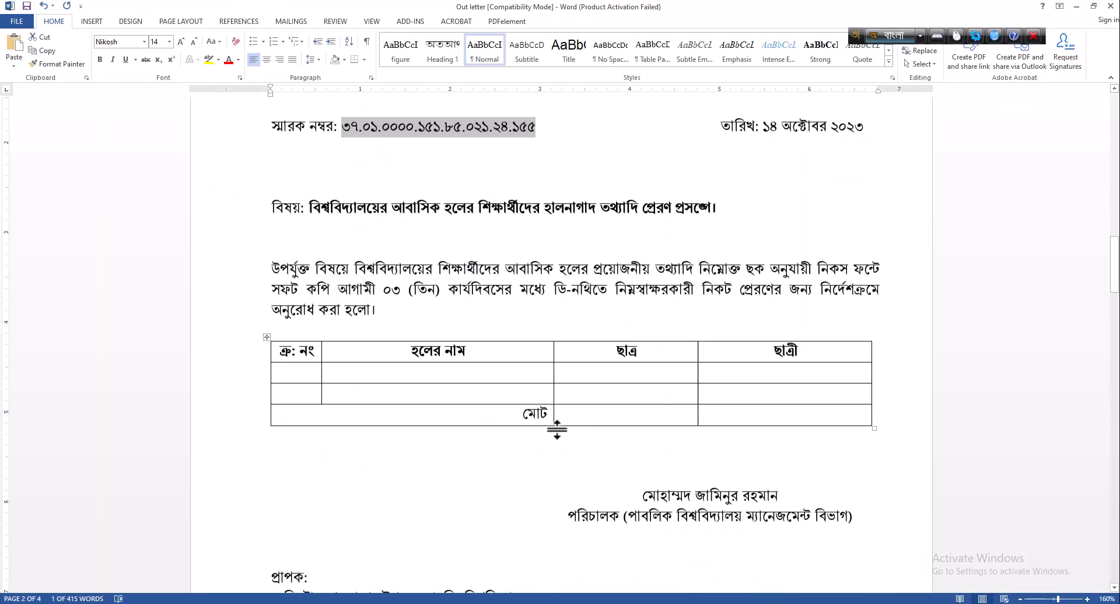
scroll(558, 431, "down", 8)
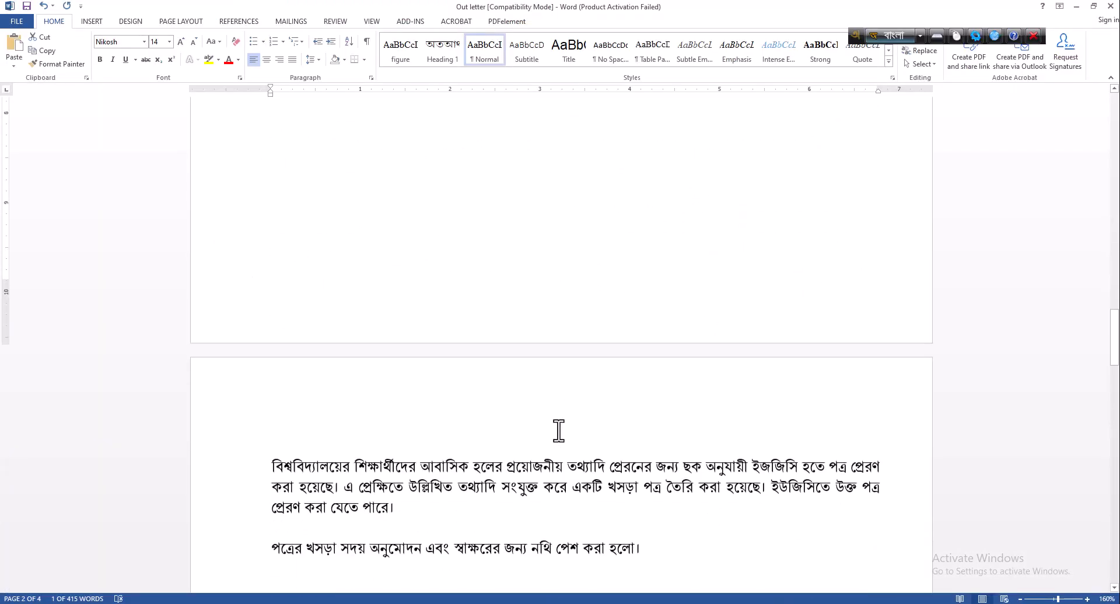
scroll(559, 431, "down", 10)
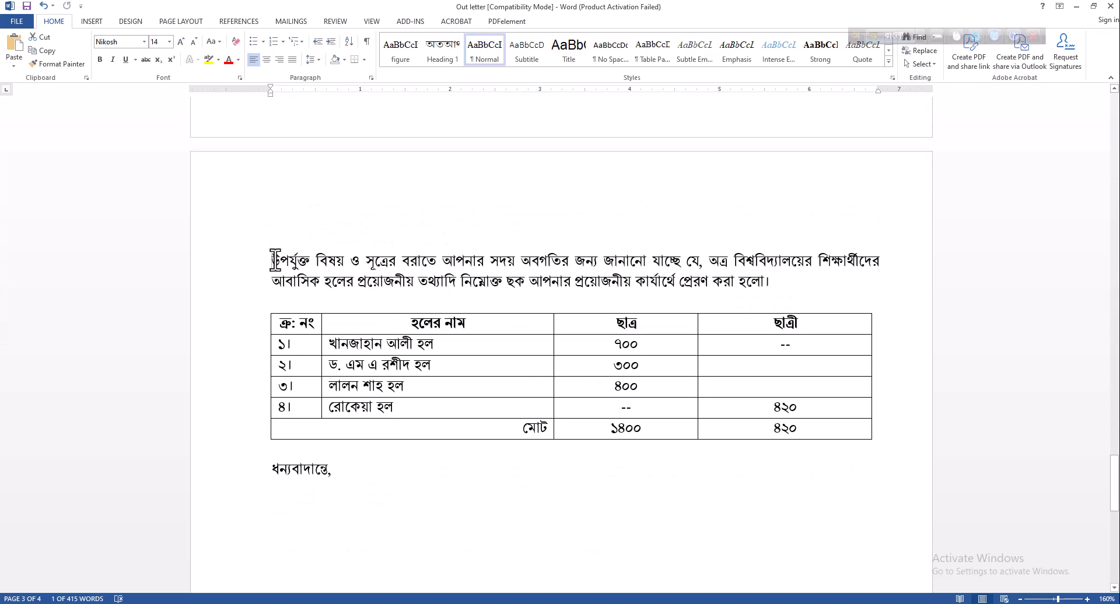
left_click_drag(275, 259, 338, 474)
key("ctrl+c")
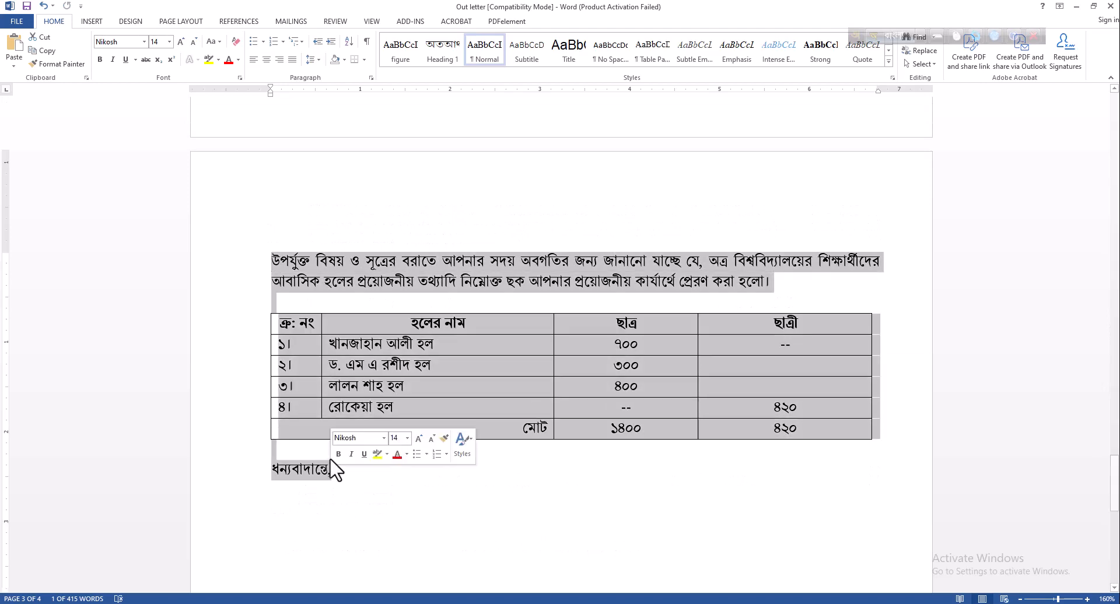
Step: Return to the draft letter in the browser and paste the copied reply into the body, keeping its formatting
key("alt+Tab")
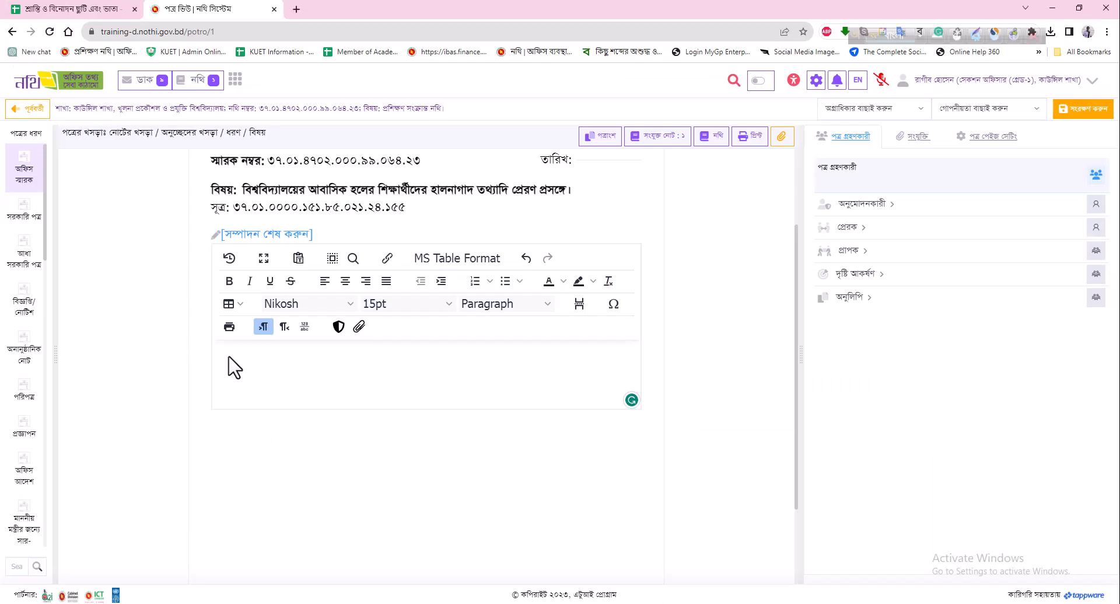
key("ctrl+v")
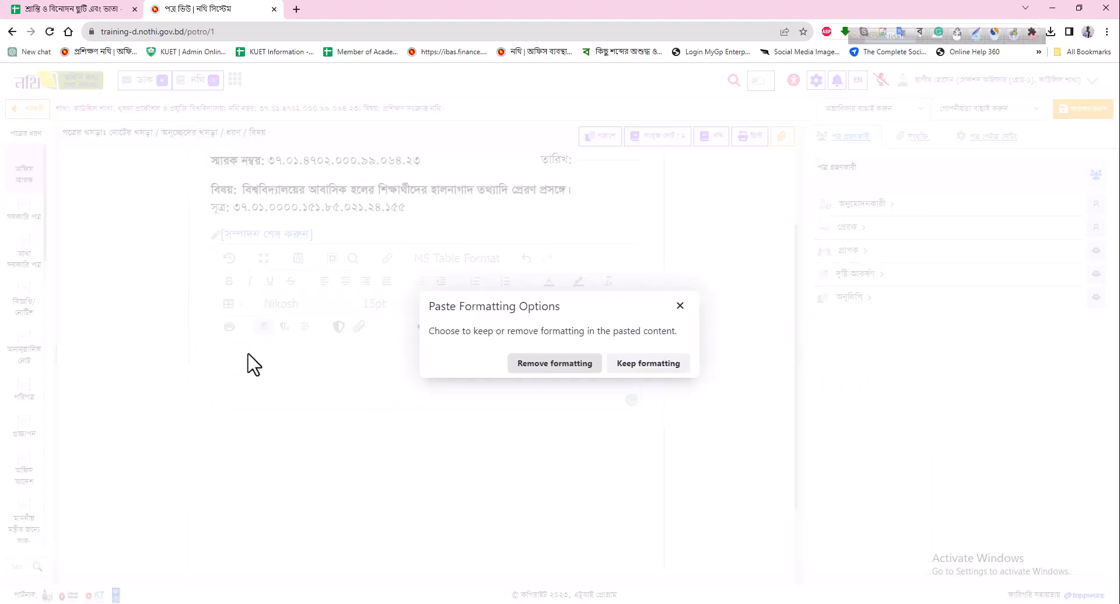
left_click(658, 363)
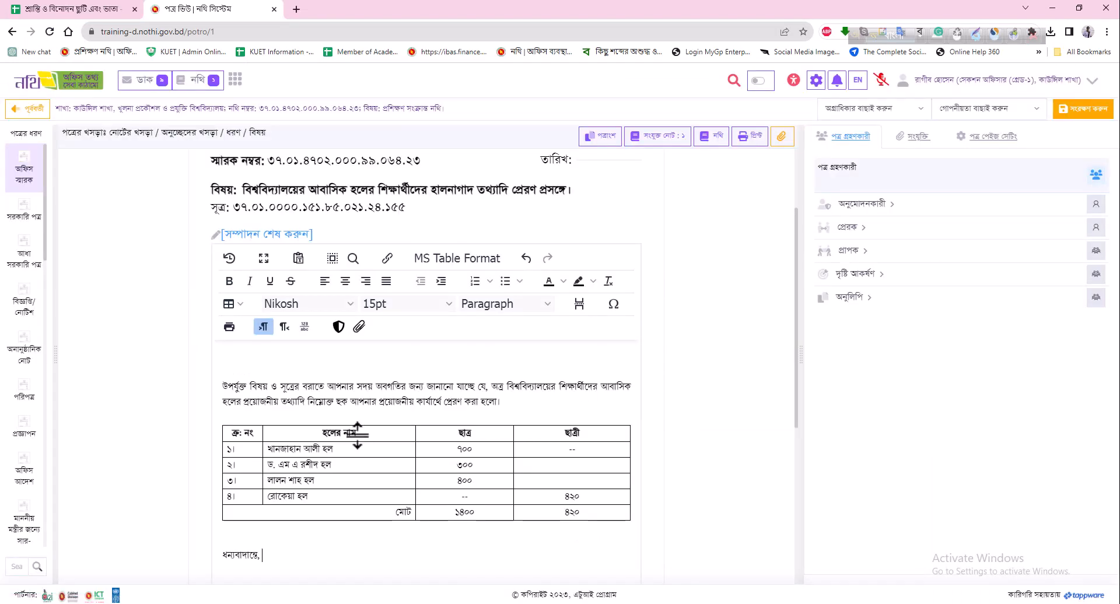
Step: Remove the extra blank line between the hall table and ধন্যবাদান্তে, and finish editing the letter body
scroll(358, 431, "down", 3)
scroll(363, 445, "up", 5)
scroll(363, 445, "down", 4)
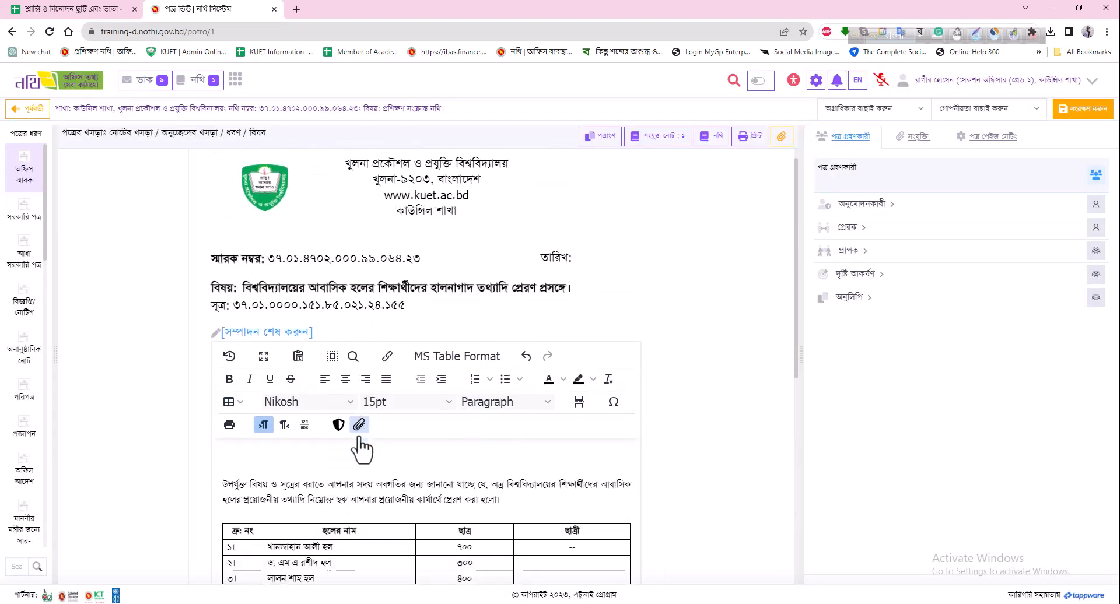
left_click(277, 418)
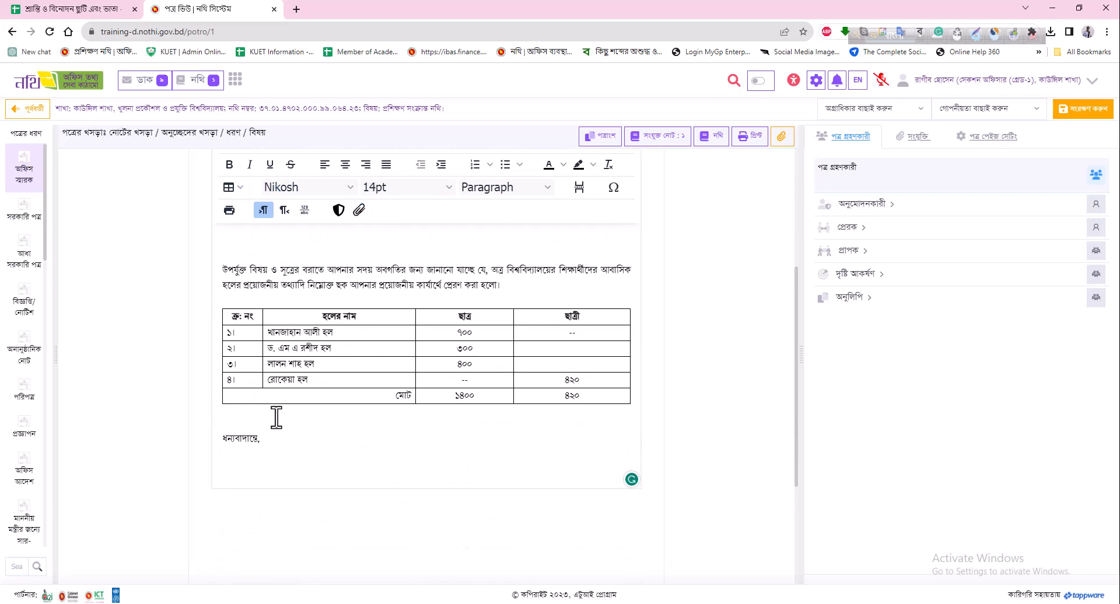
key("Delete")
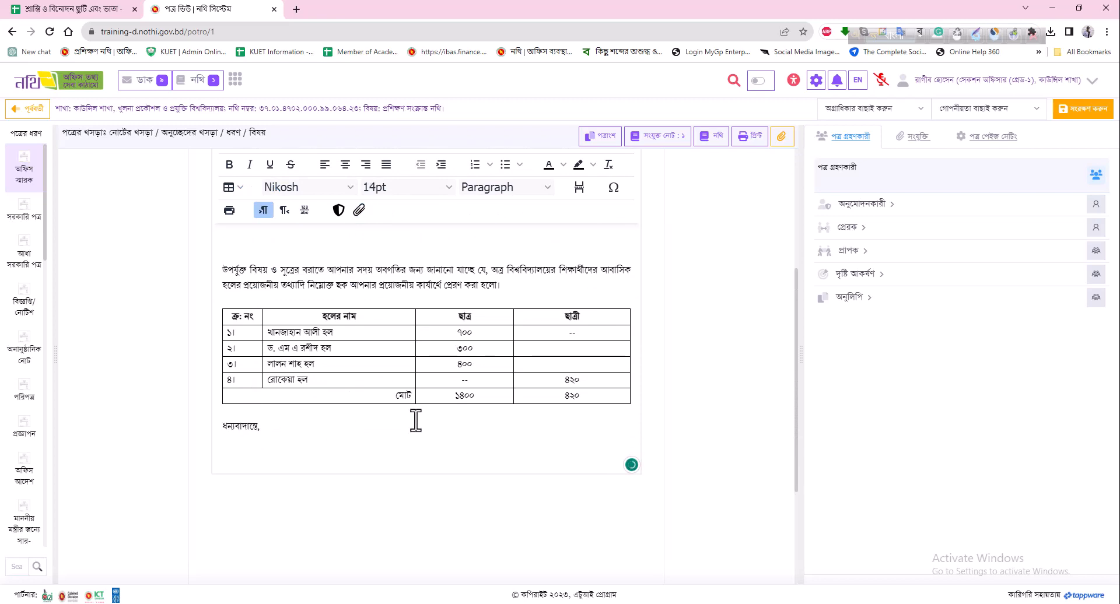
scroll(412, 420, "up", 4)
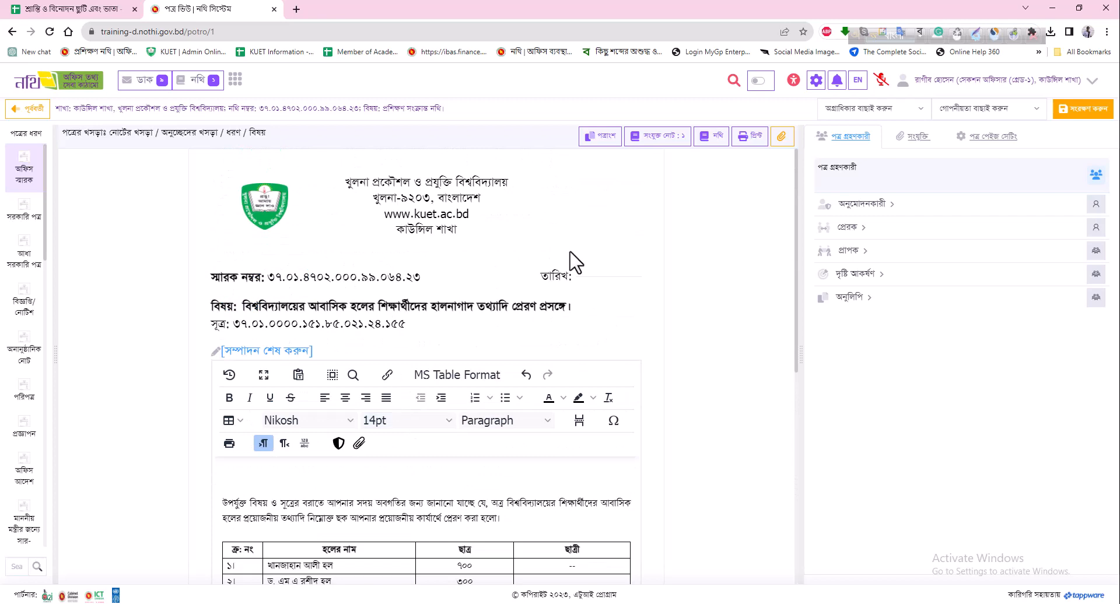
left_click(717, 294)
left_click(483, 350)
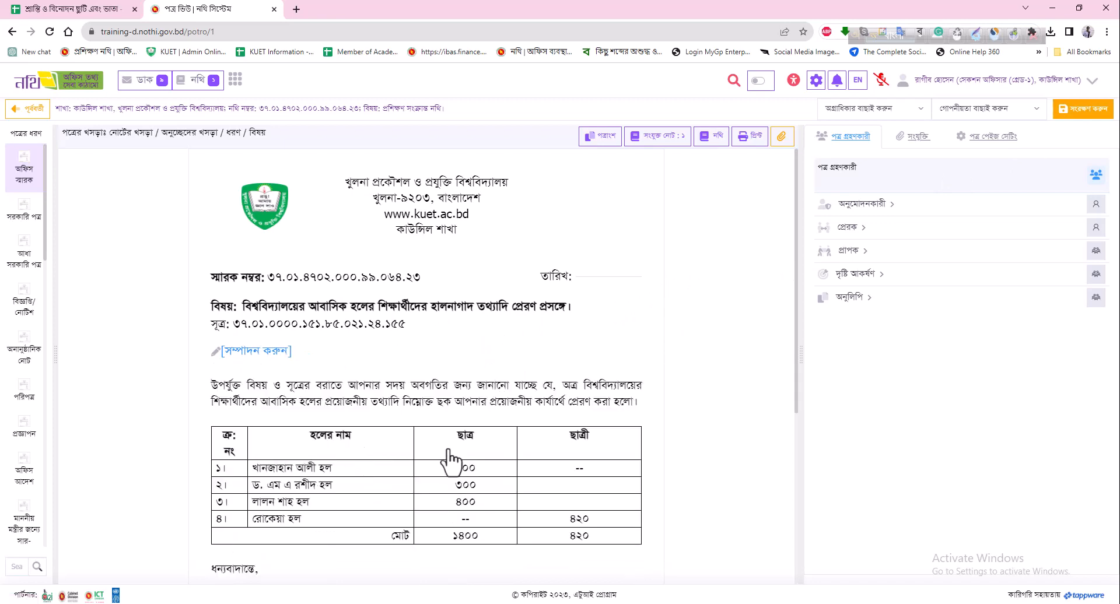
Step: Search for the Registrar by name and save that officer as the letter's অনুমোদনকারী
scroll(571, 406, "down", 5)
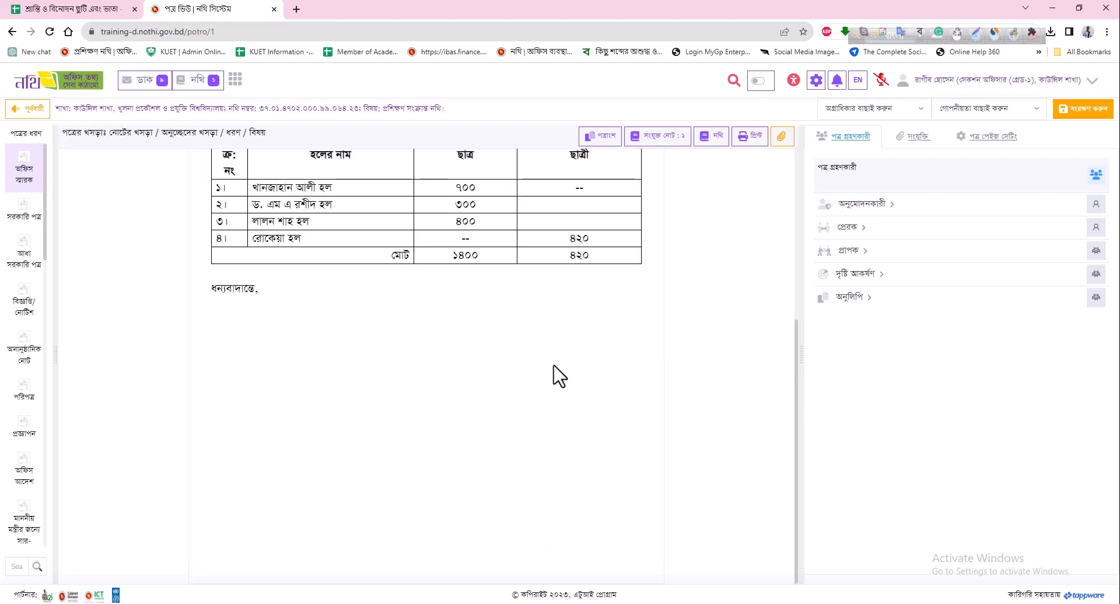
scroll(585, 407, "up", 5)
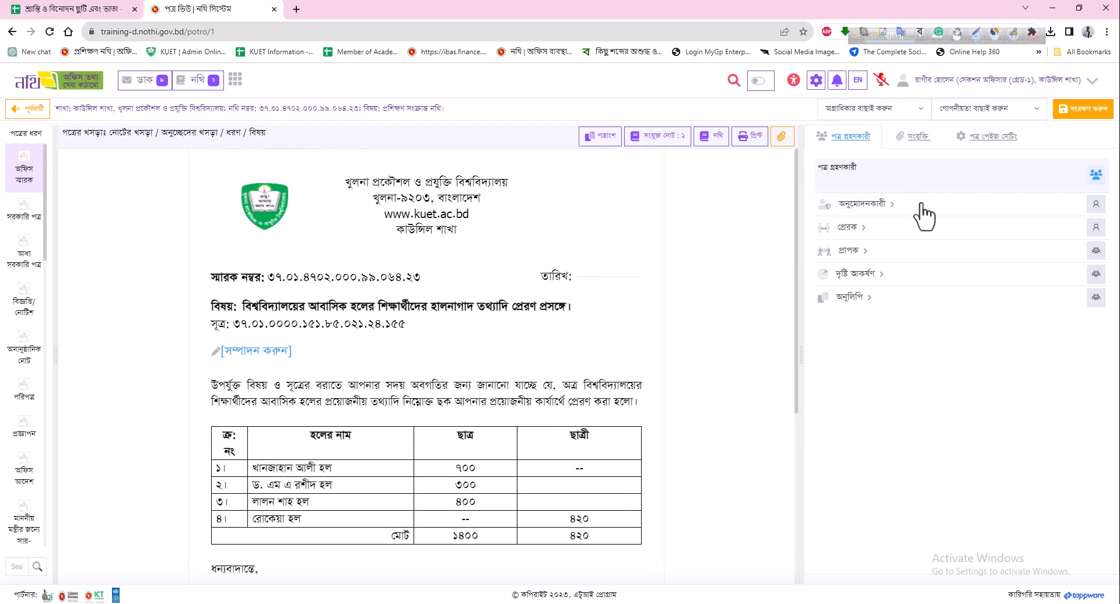
left_click(1095, 205)
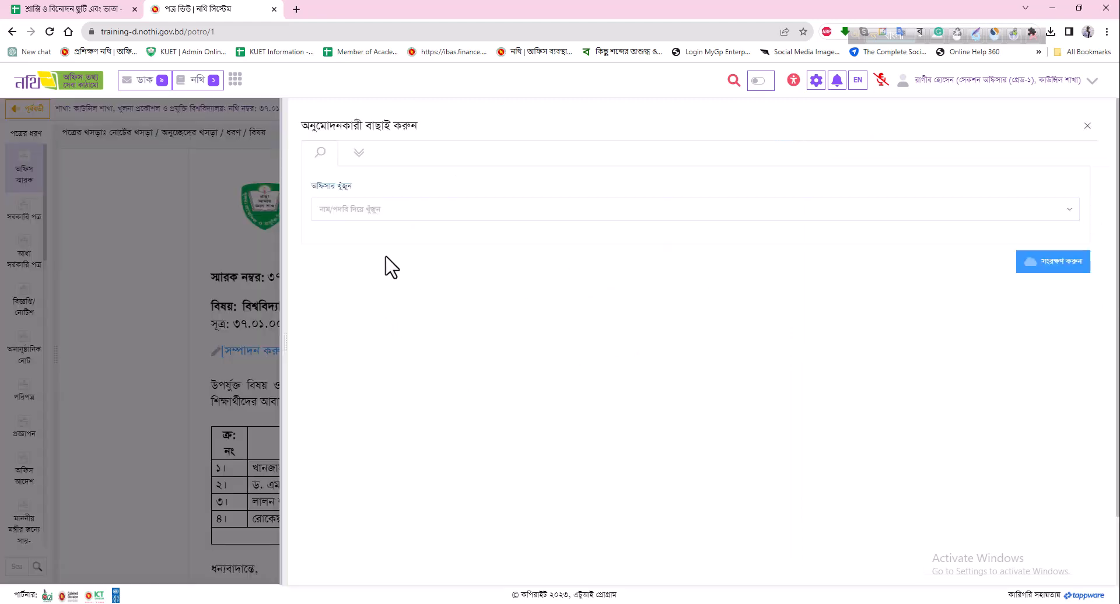
left_click(349, 210)
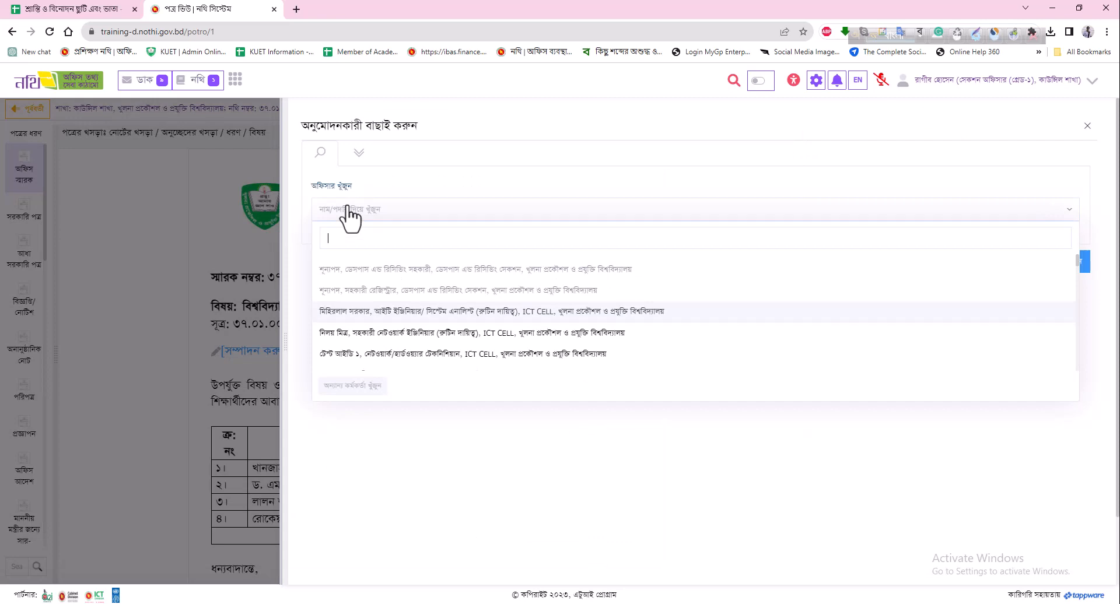
type("আনিছু")
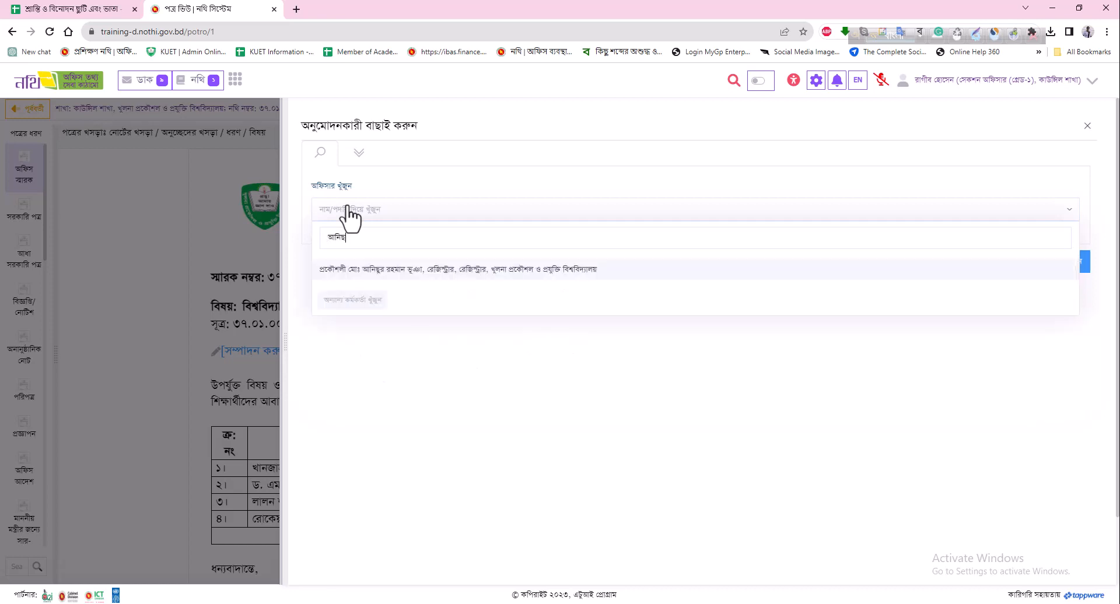
left_click(374, 270)
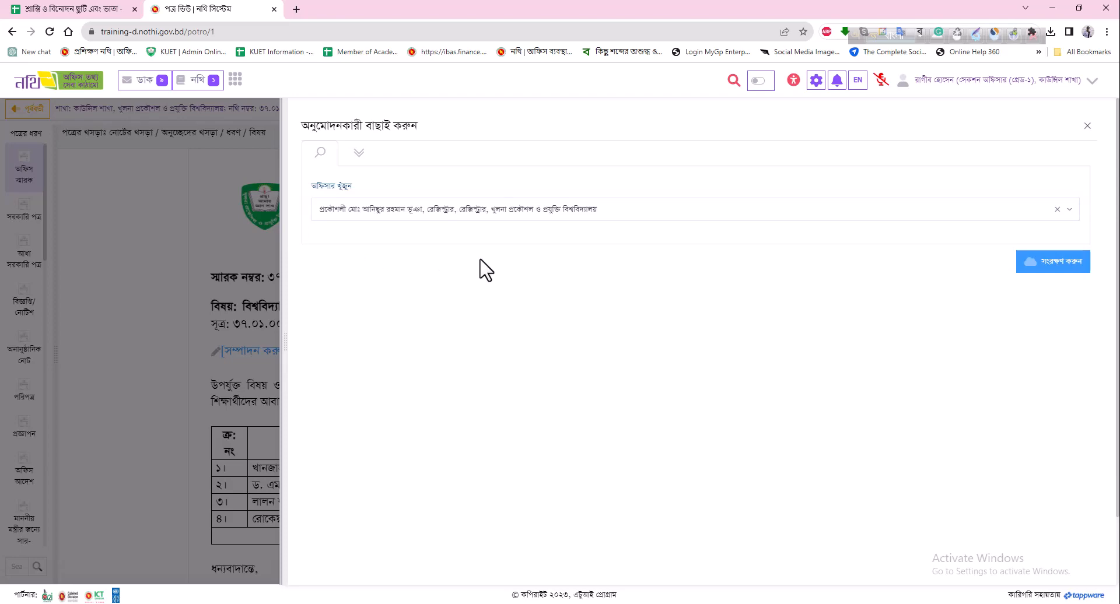
left_click(1041, 262)
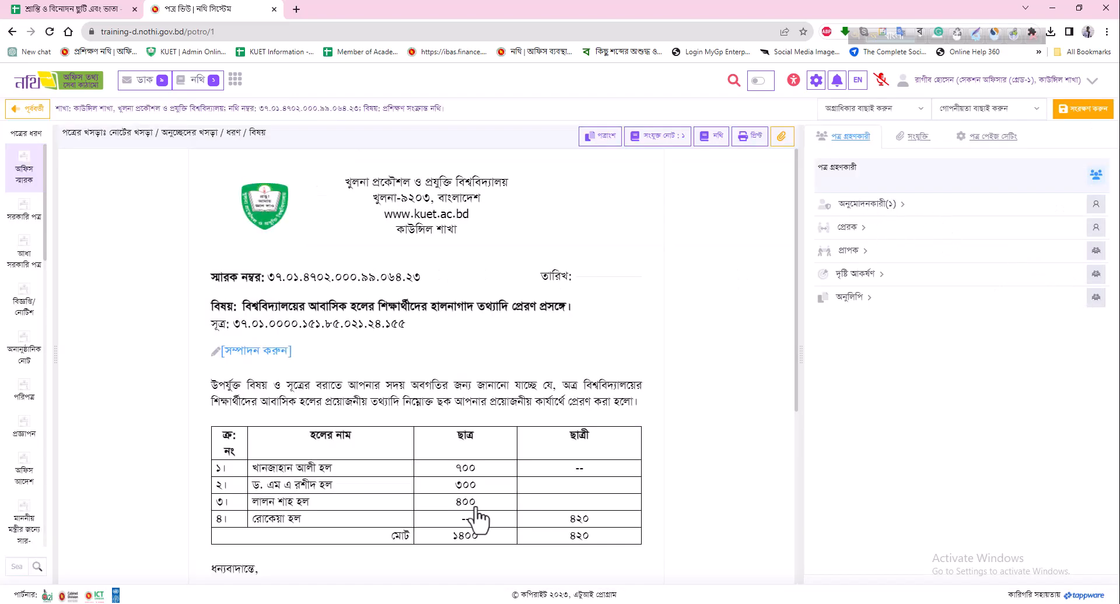
Step: Search by name for the Council section's Section Officer (Grade-1) and save that officer as the letter's প্রেরক
scroll(502, 464, "down", 3)
scroll(563, 488, "up", 1)
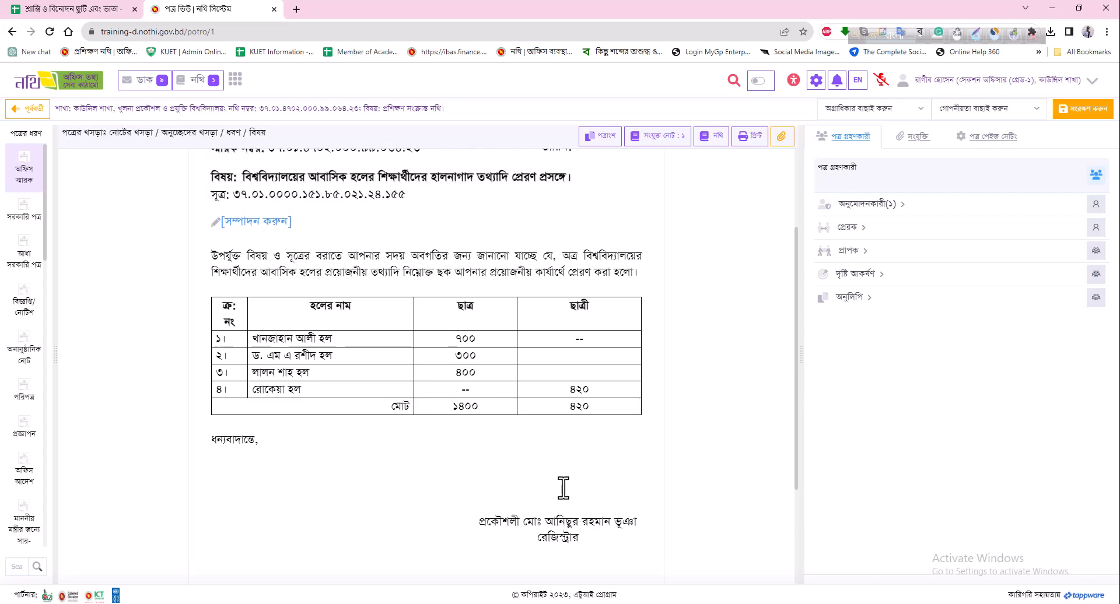
scroll(569, 484, "down", 3)
scroll(570, 487, "up", 2)
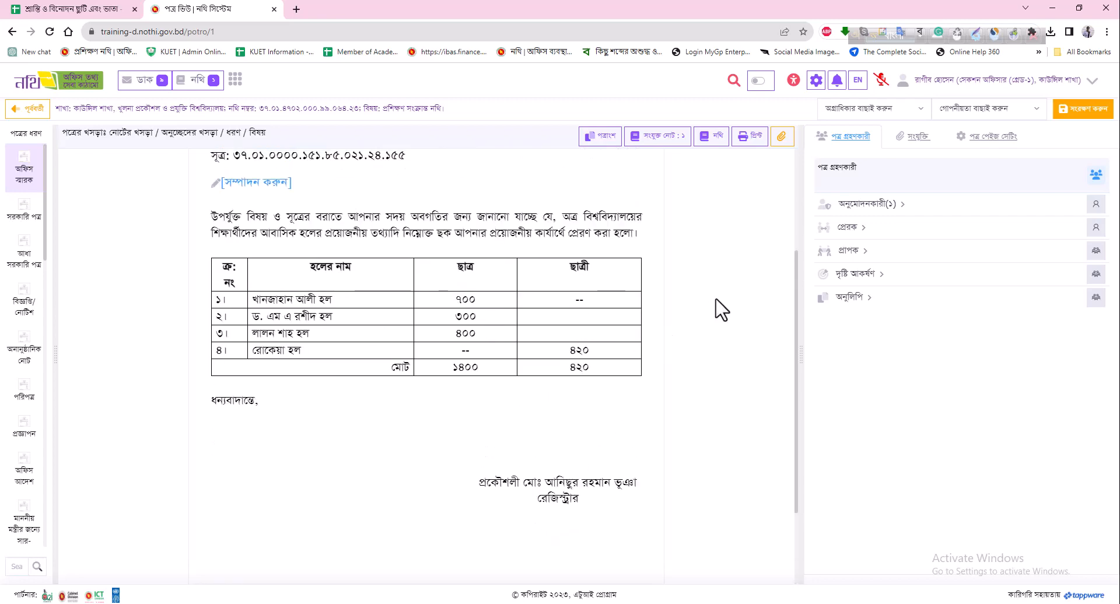
left_click(1096, 229)
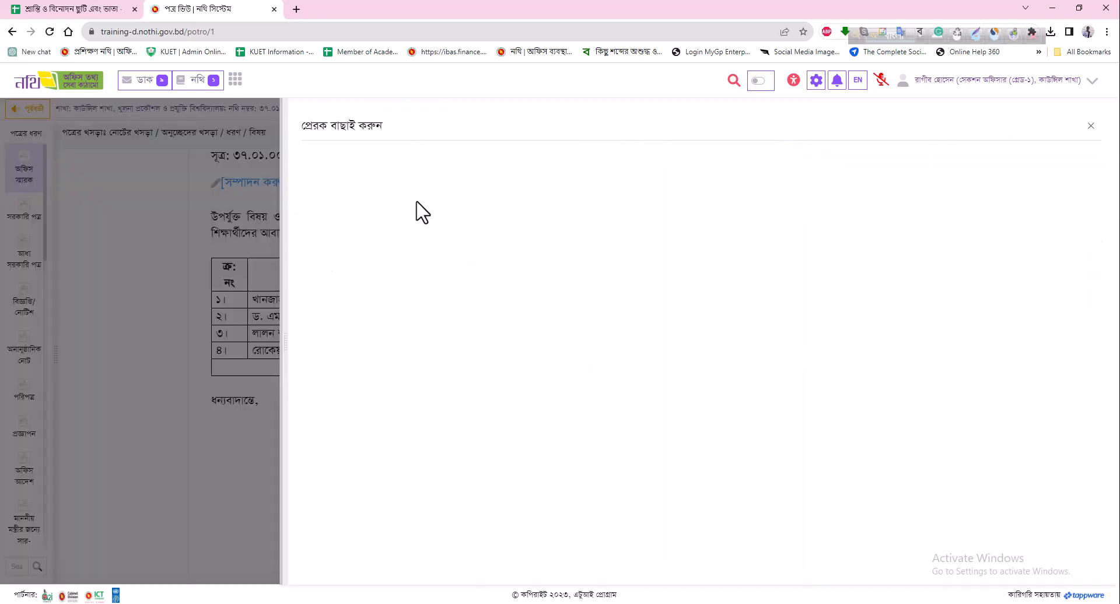
left_click(359, 216)
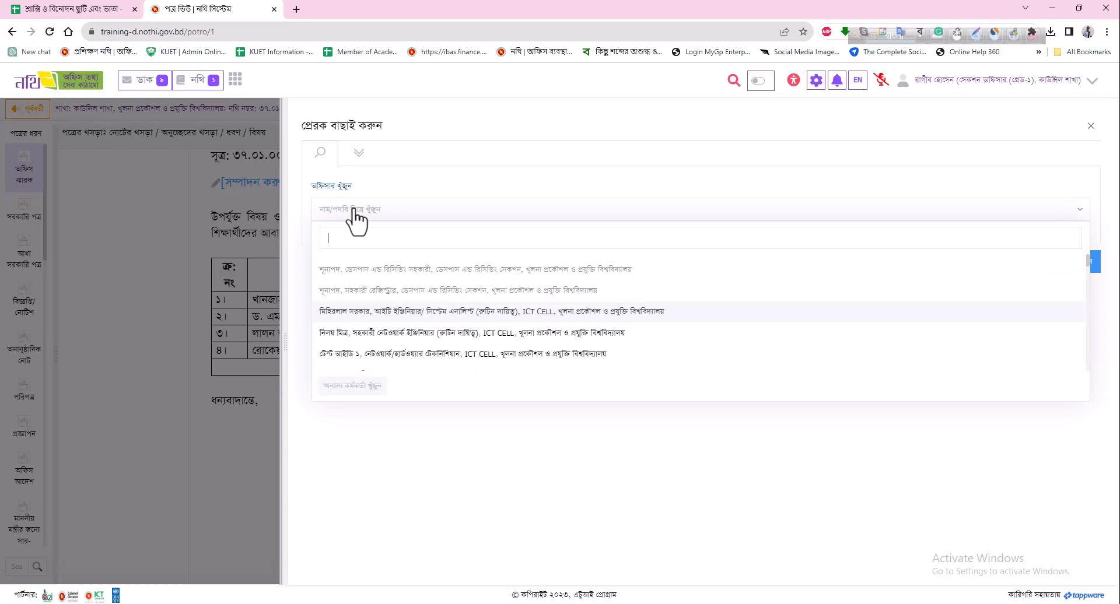
type("রাগীব")
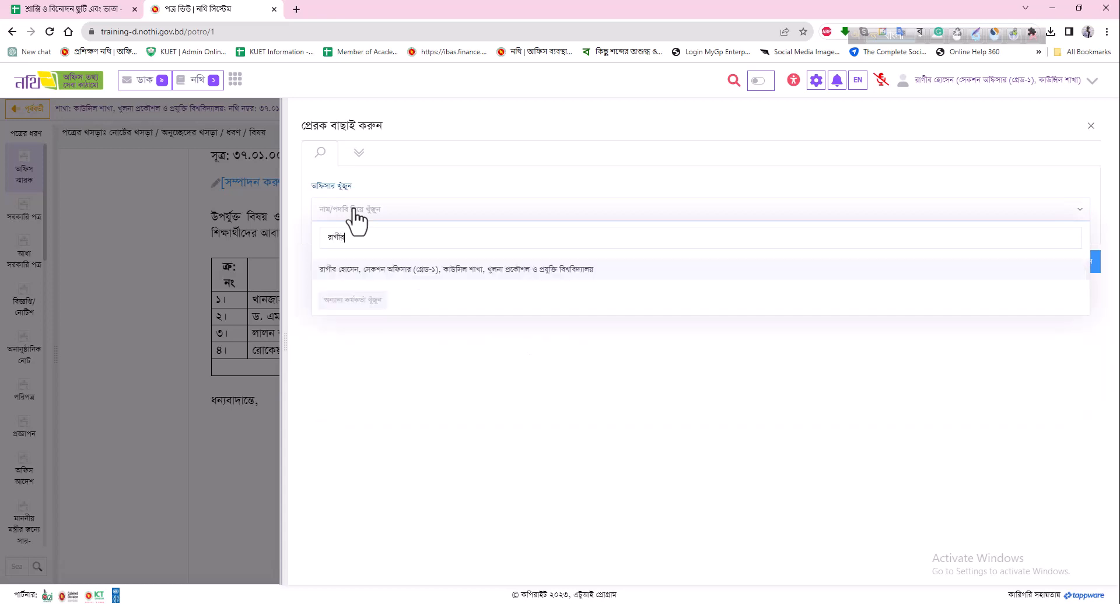
left_click(358, 271)
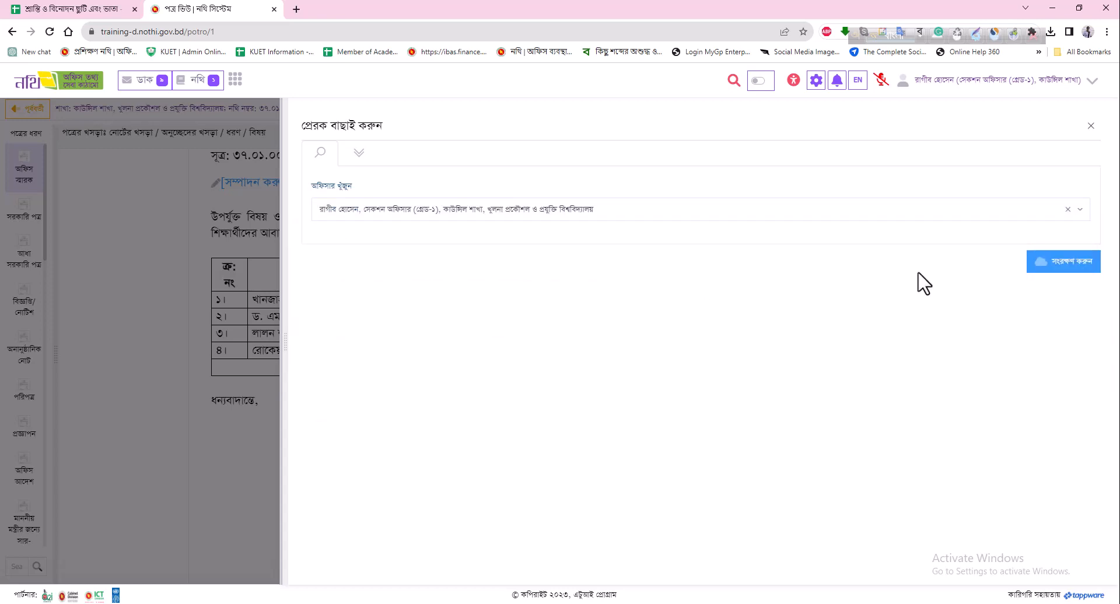
left_click(1074, 268)
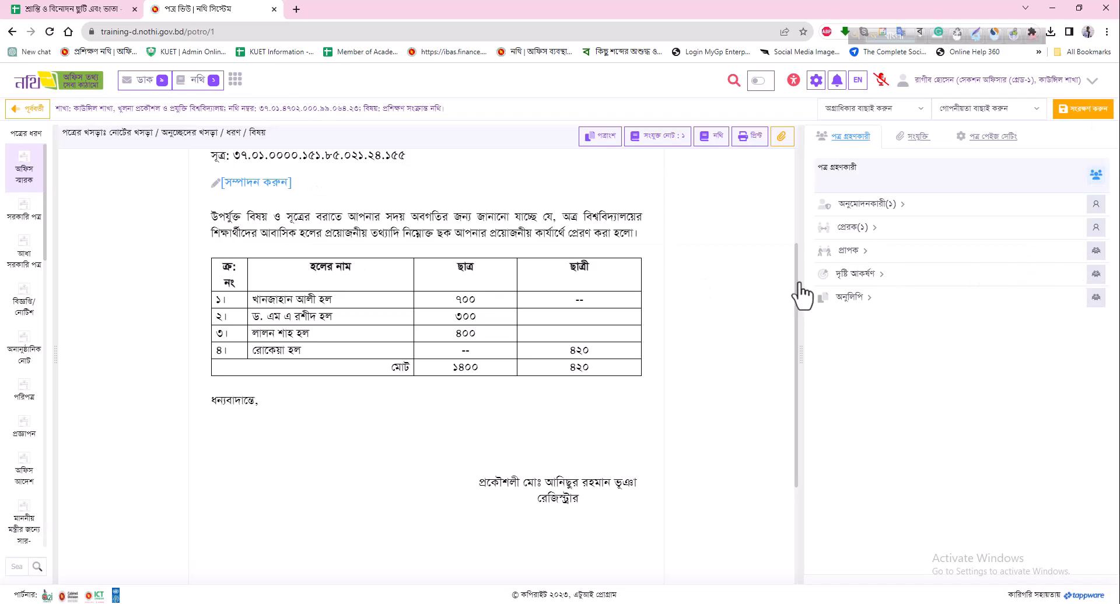
Step: Start choosing the letter's প্রাপক from the office organogram, finding and selecting the office বাংলাদেশ বিশ্ববিদ্যালয় মঞ্জুরী কমিশন with the search word বিশ্ববিদ্যালয়
scroll(648, 400, "down", 3)
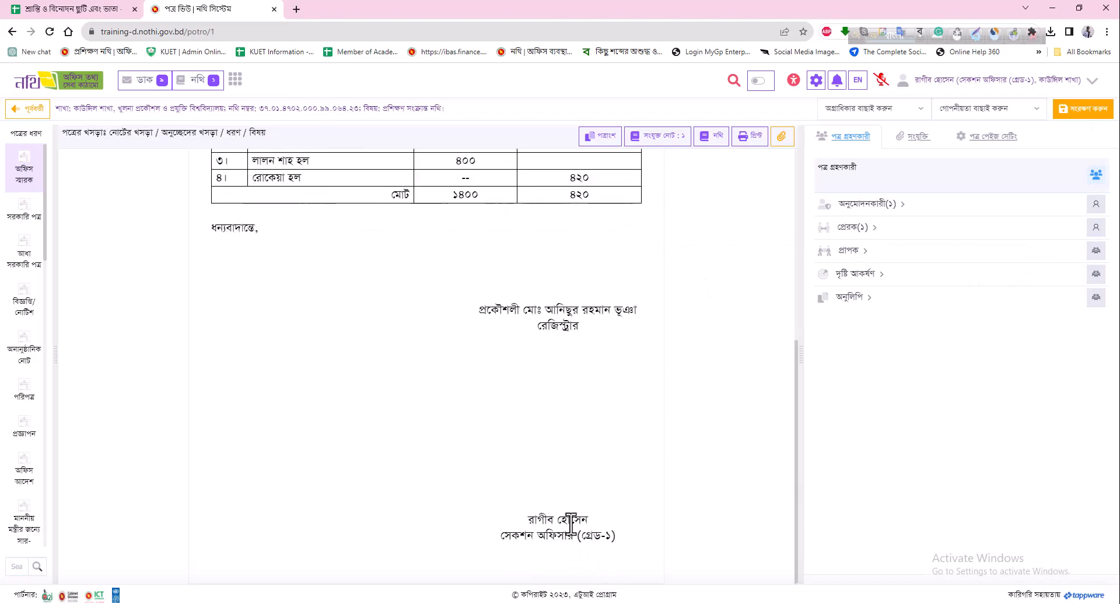
scroll(560, 514, "up", 5)
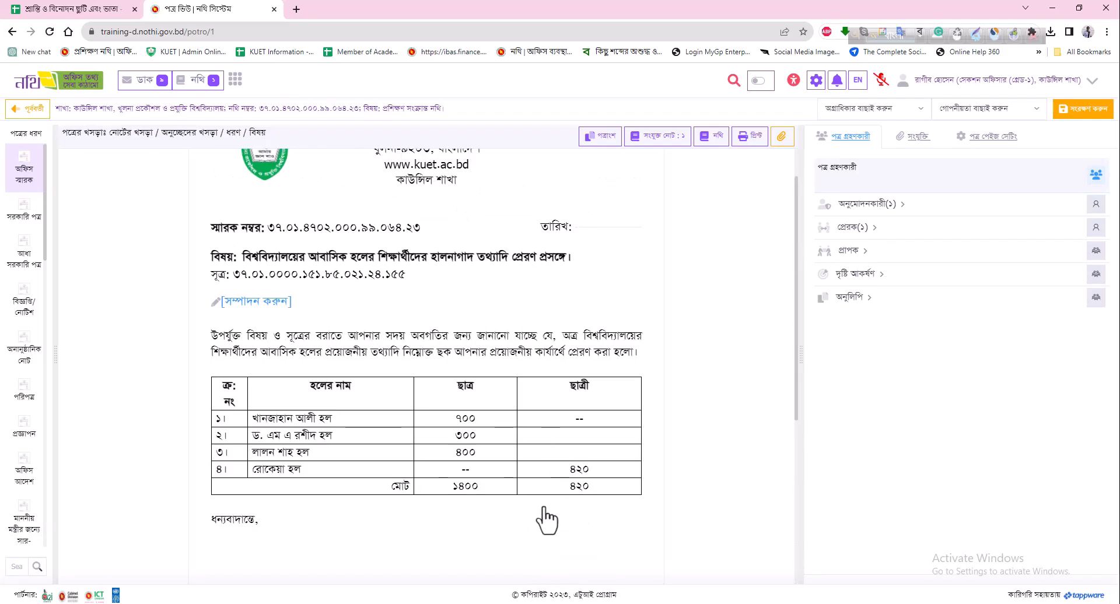
scroll(545, 516, "down", 4)
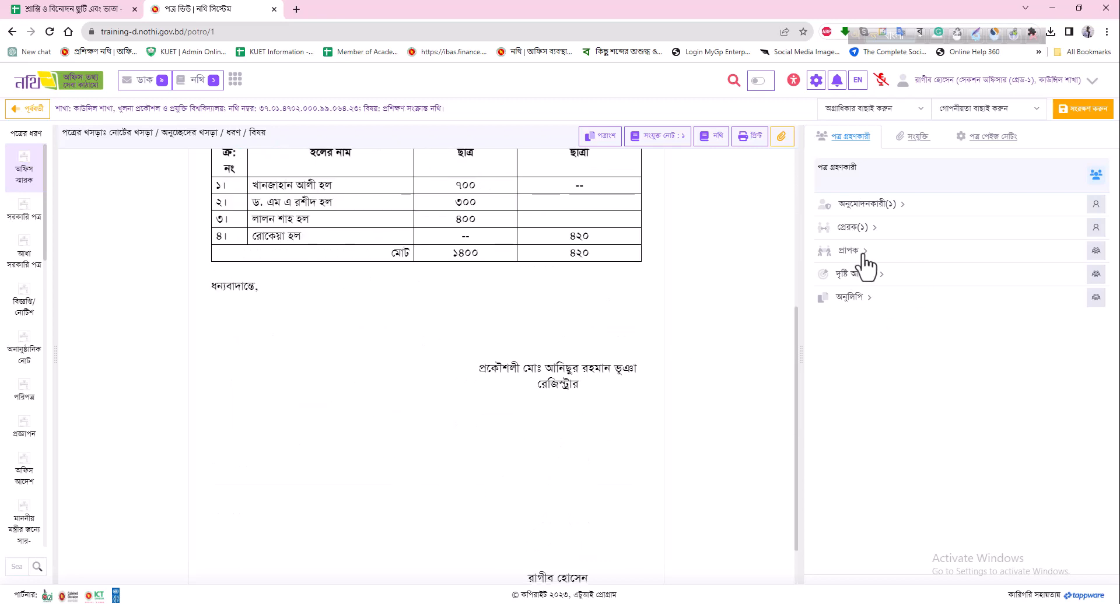
left_click(1096, 252)
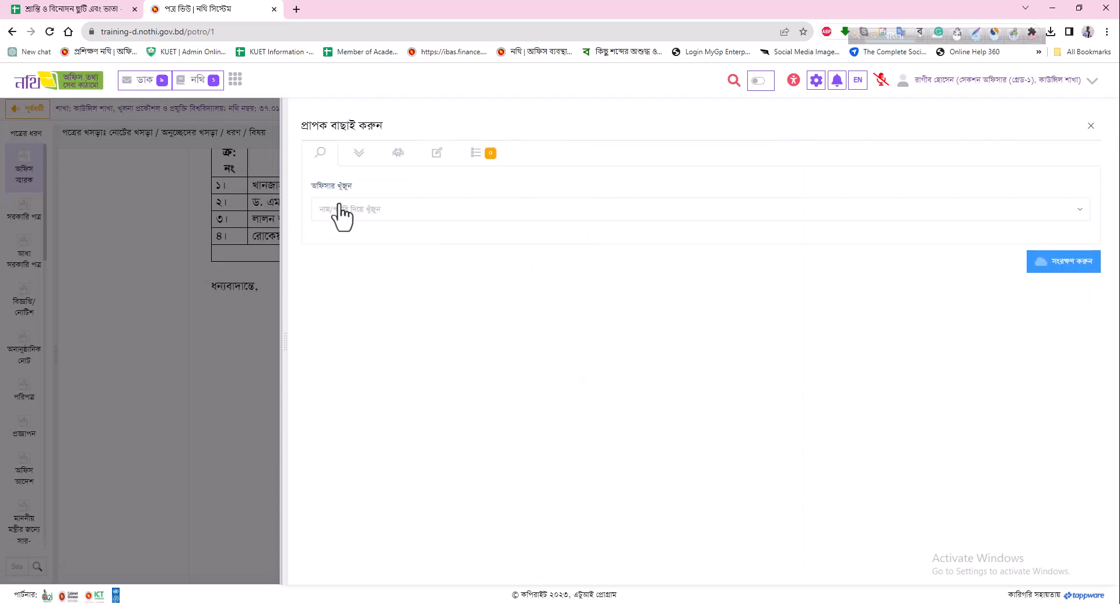
left_click(342, 211)
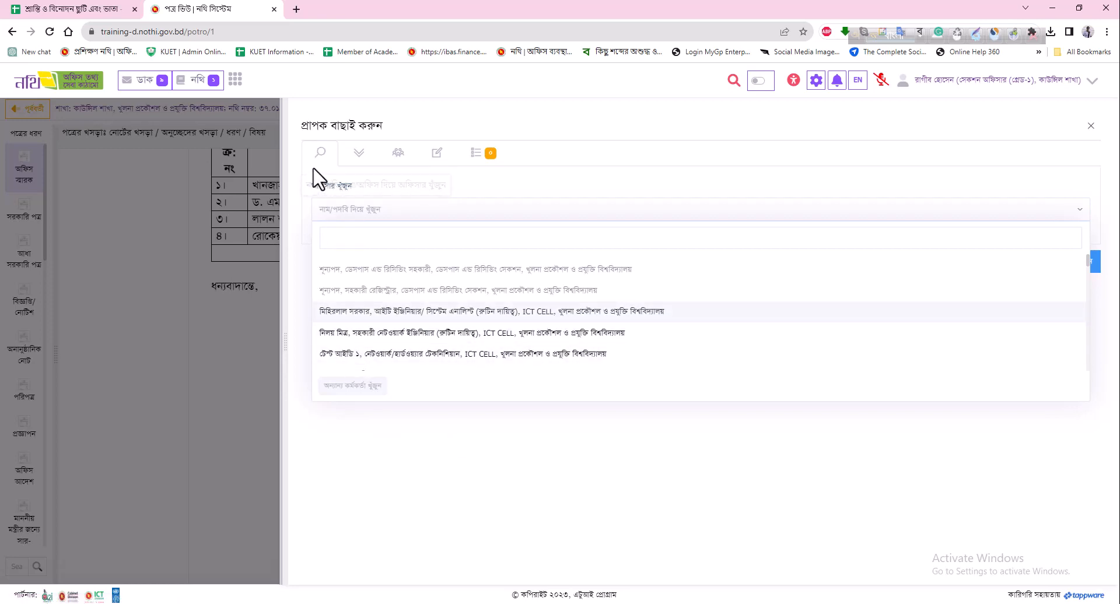
left_click(358, 153)
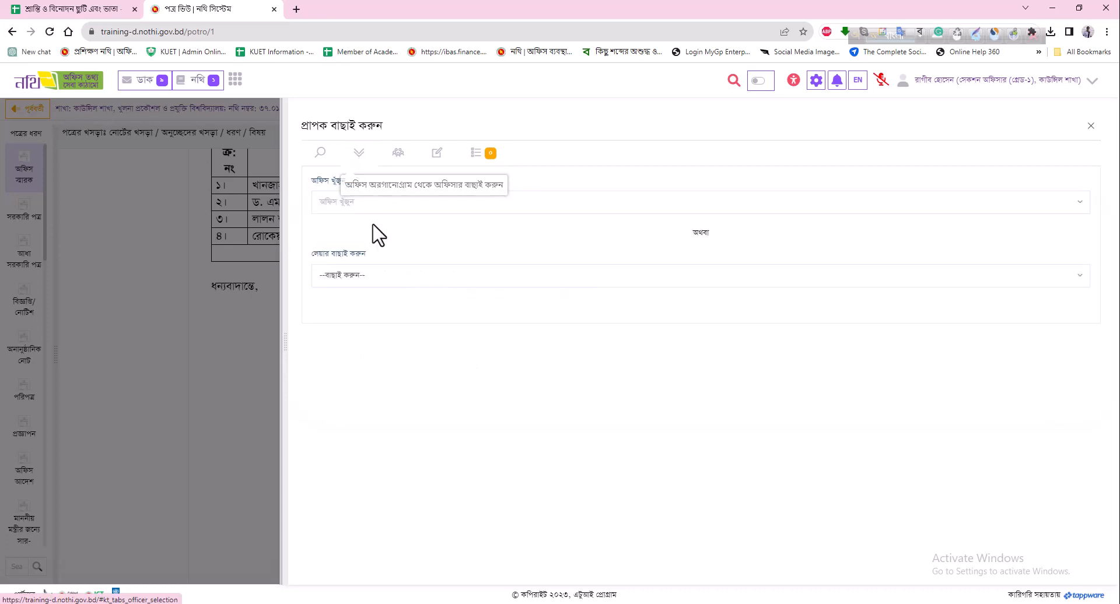
left_click(346, 204)
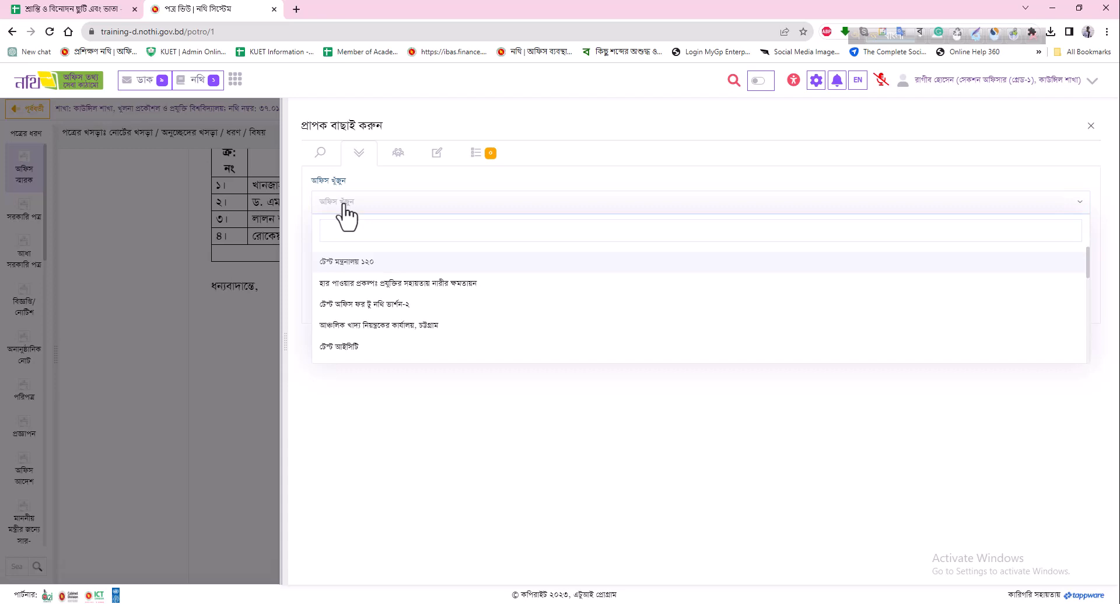
type("বিশ্ববিদ্য")
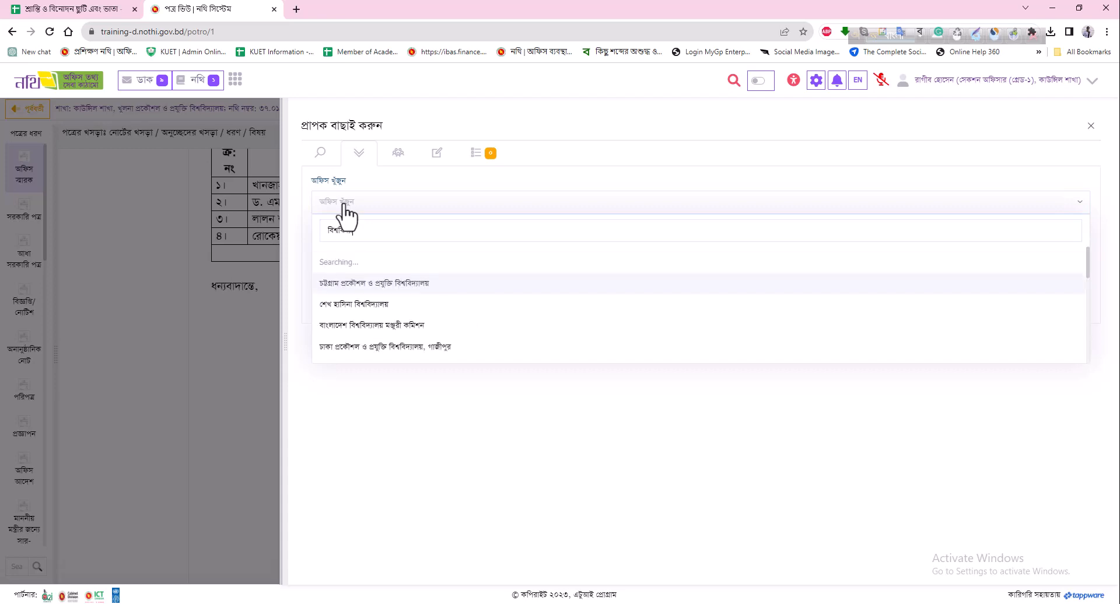
type("ালয়")
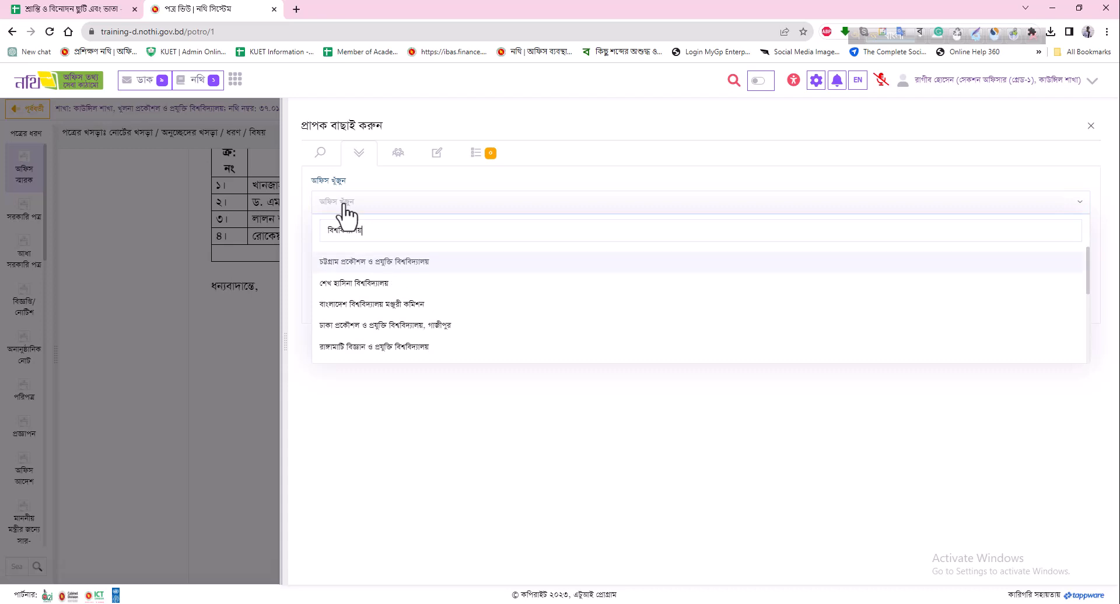
left_click(368, 304)
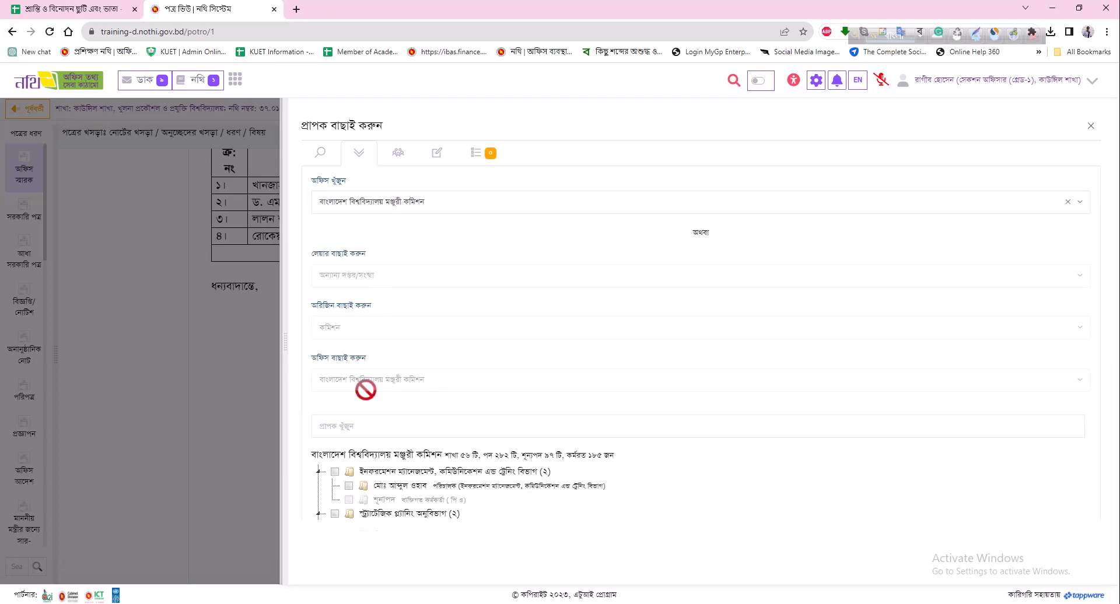
Step: Search the office by name for the Additional Director / Senior IT Engineer and save that officer as the letter's প্রাপক
left_click(340, 426)
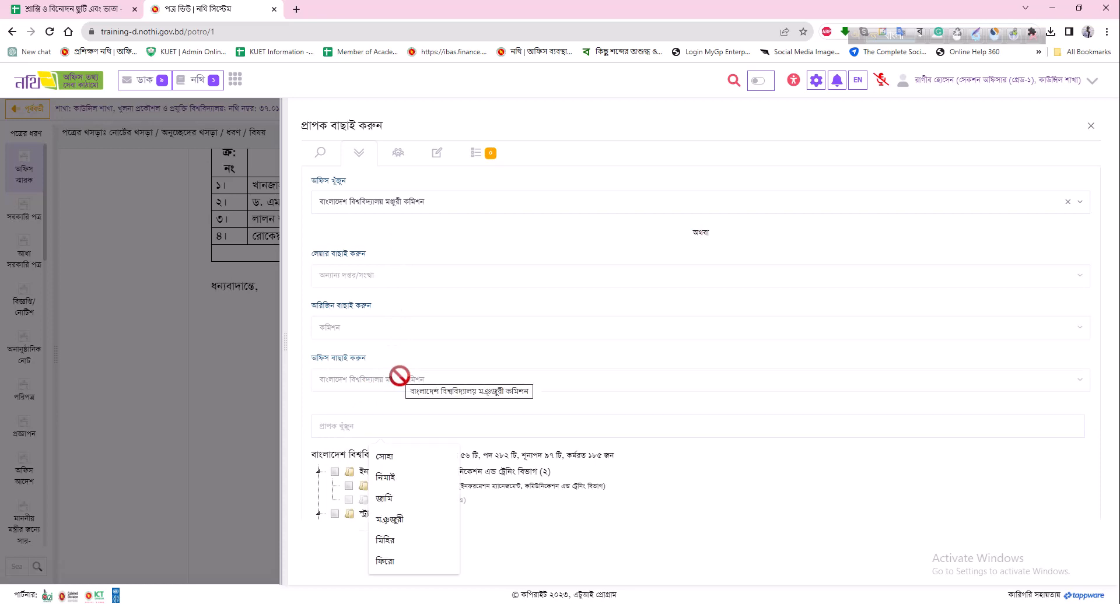
type("জামিনু")
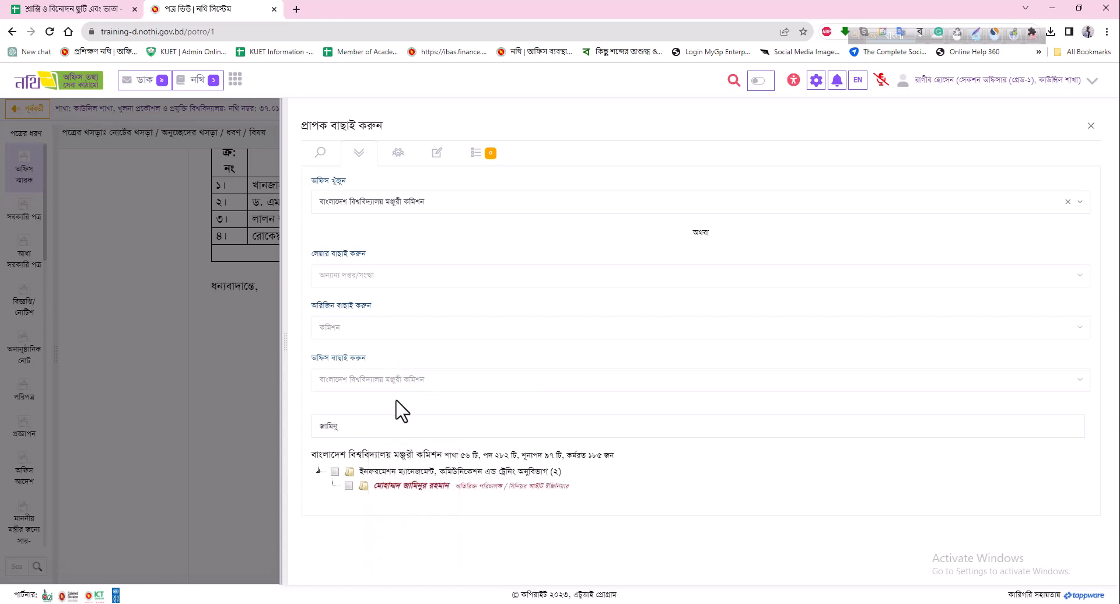
left_click(349, 486)
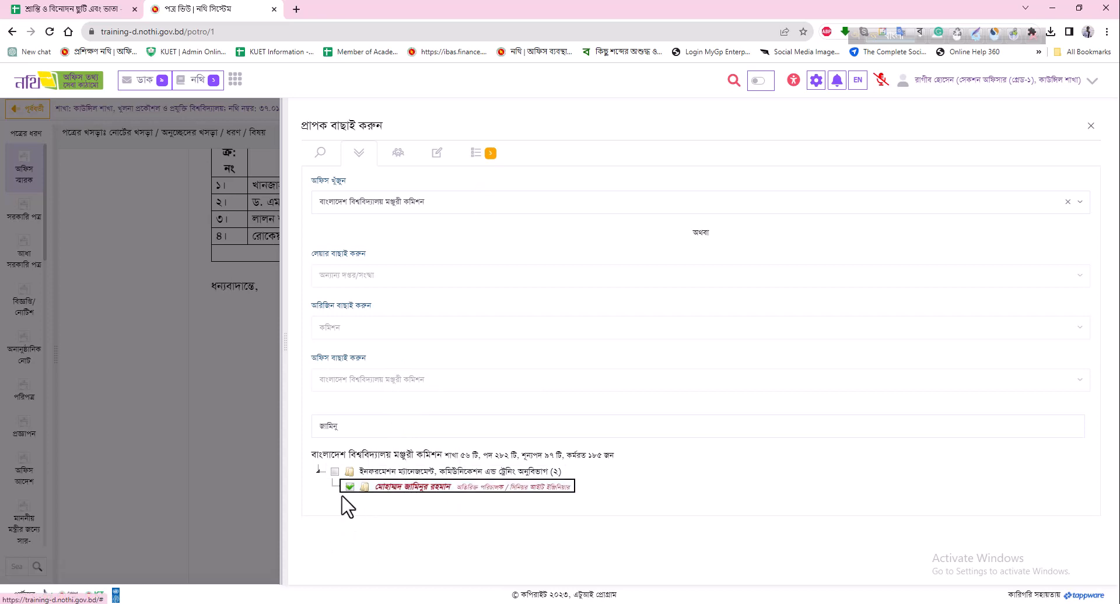
left_click(487, 160)
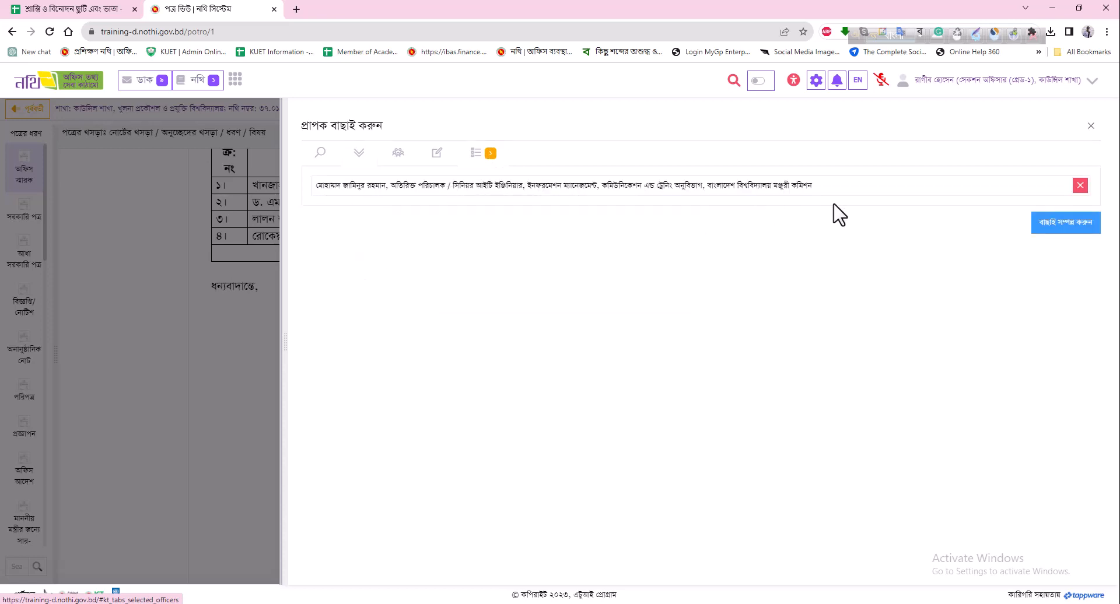
left_click(1061, 225)
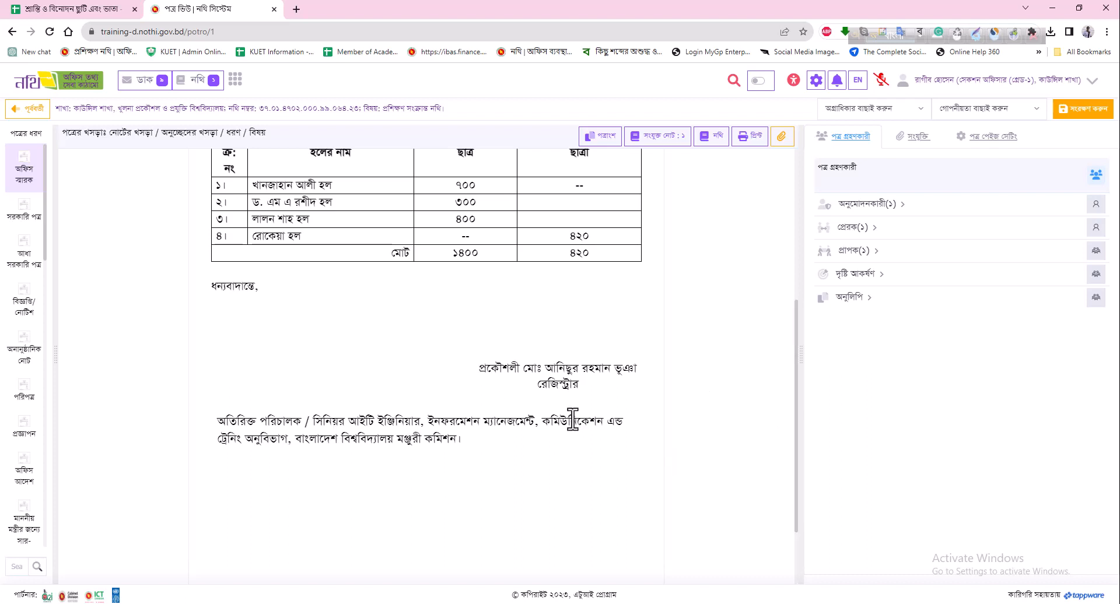
Step: Start choosing the letter's অনুলিপি recipients from the office organogram, searching for বিশ্ববিদ্যালয় and selecting the office বাংলাদেশ বিশ্ববিদ্যালয় মঞ্জুরী কমিশন
scroll(570, 420, "down", 1)
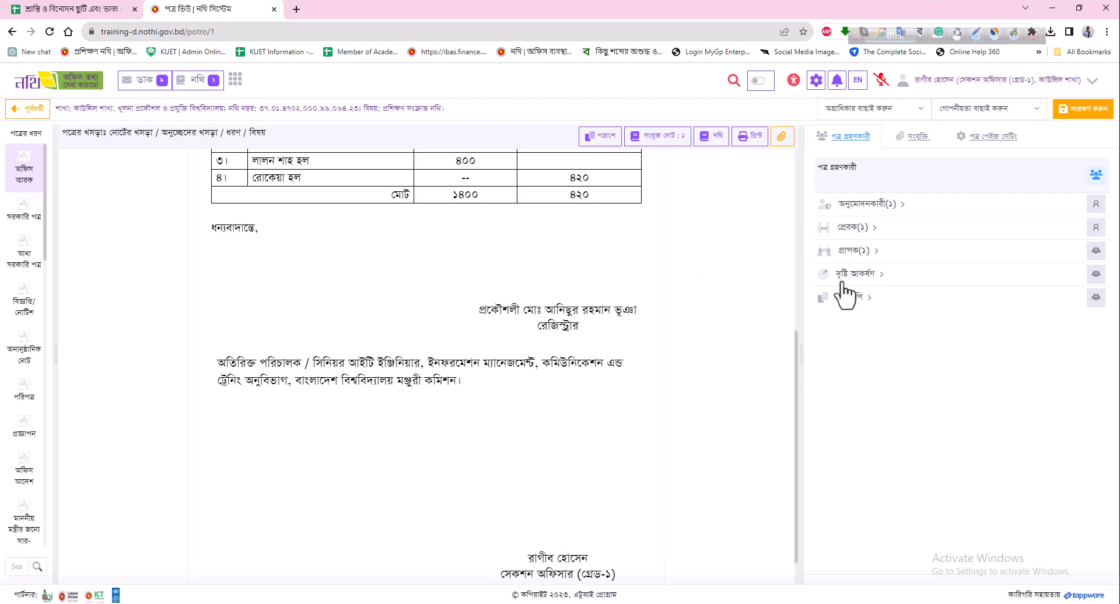
left_click(1096, 299)
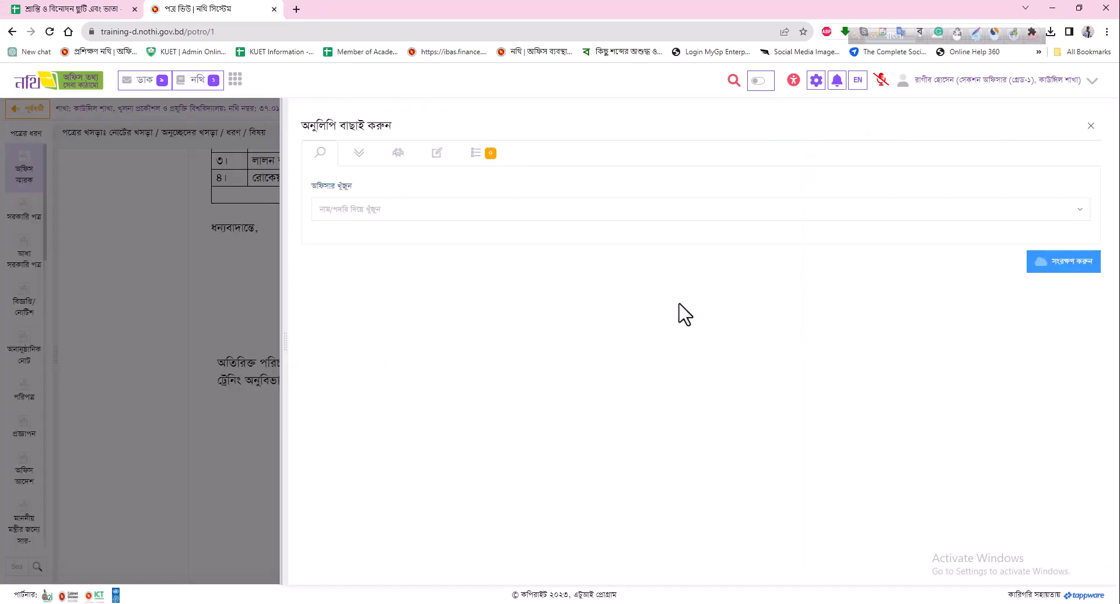
left_click(375, 216)
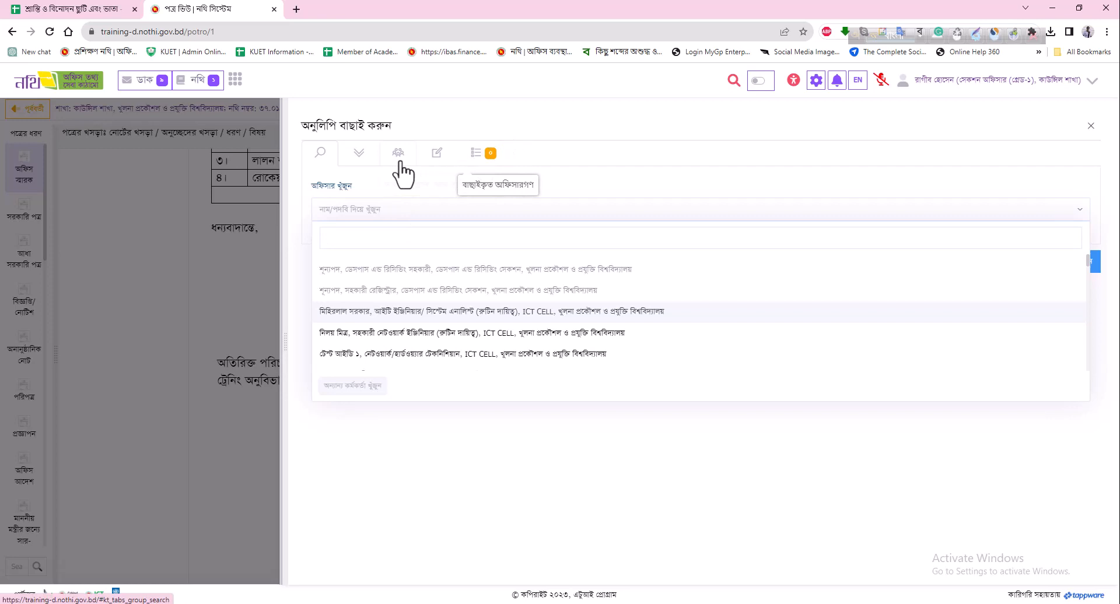
left_click(358, 155)
left_click(360, 203)
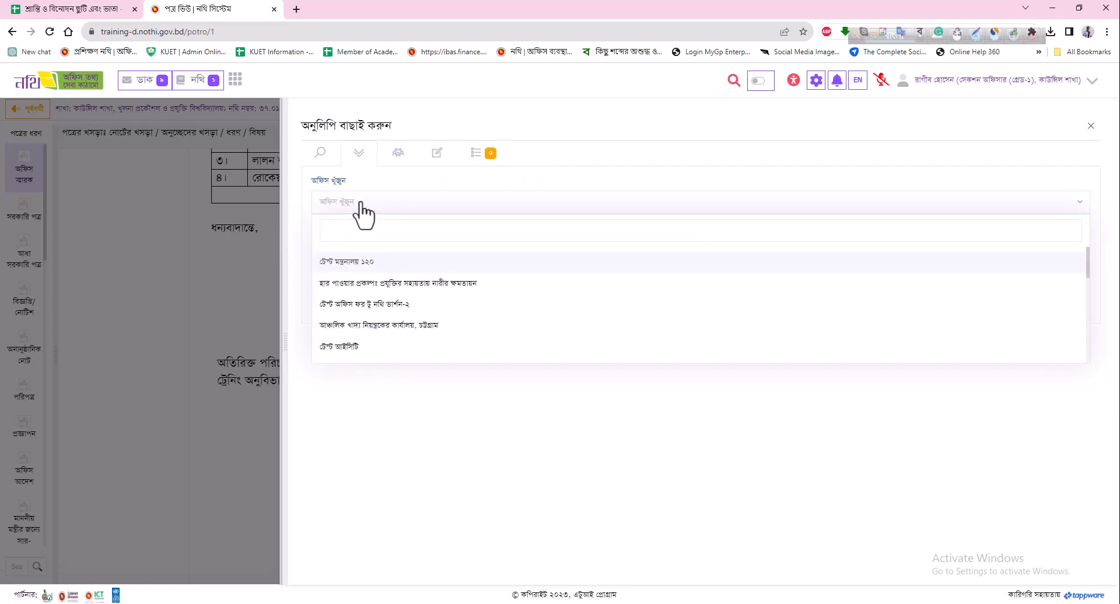
type("বিশ্ববিদ্যালয়")
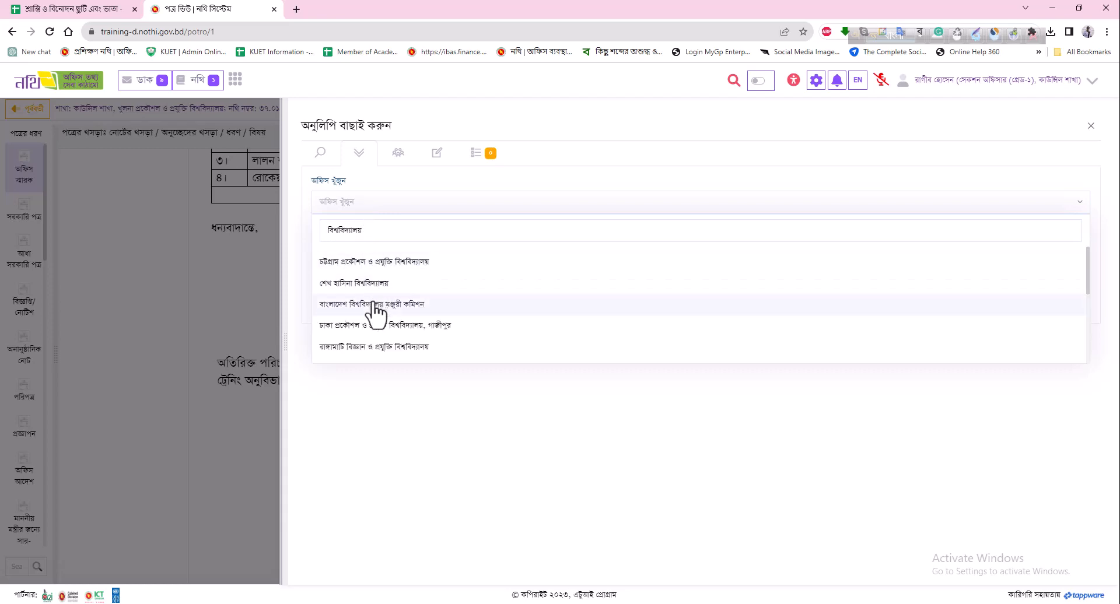
left_click(372, 301)
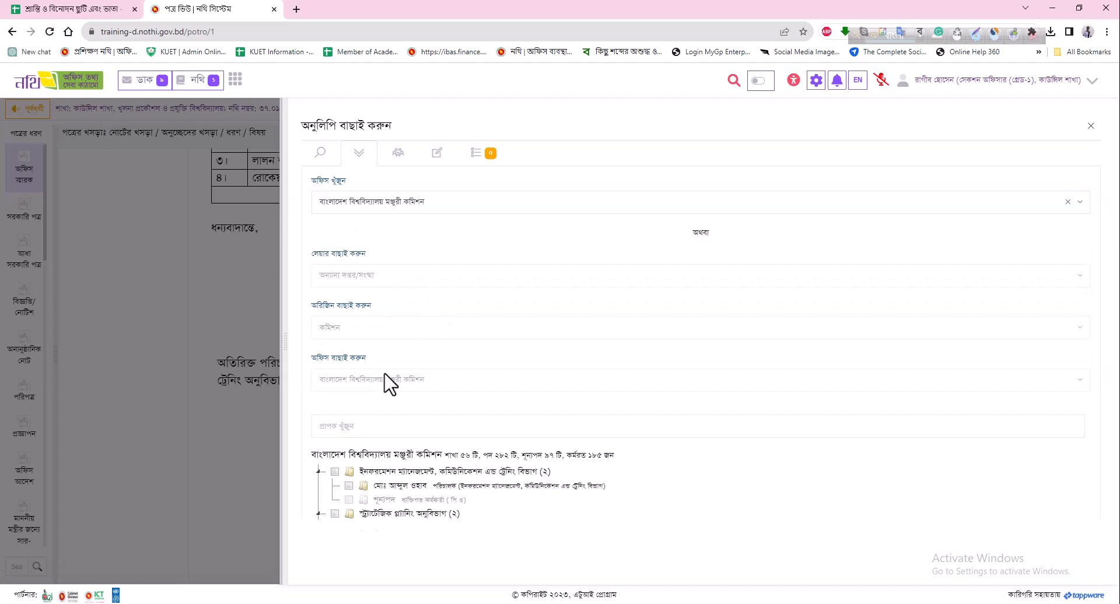
Step: Search the office by name and select the পিএস (উপ-সচিব) of the Chairman's office as an অনুলিপি recipient
scroll(375, 427, "down", 1)
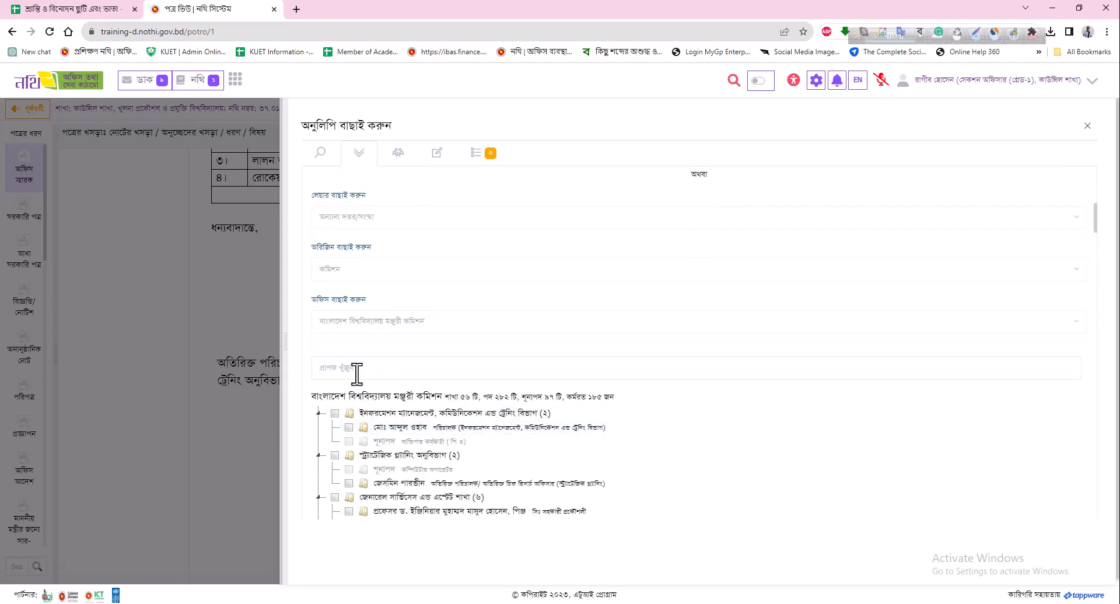
left_click(356, 373)
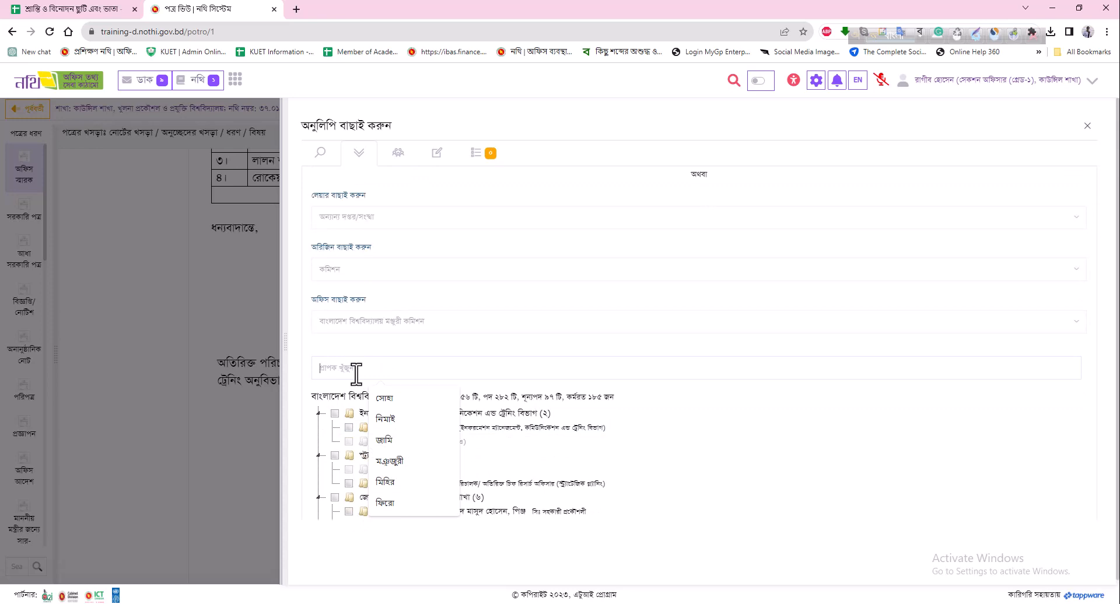
type("শাহীন")
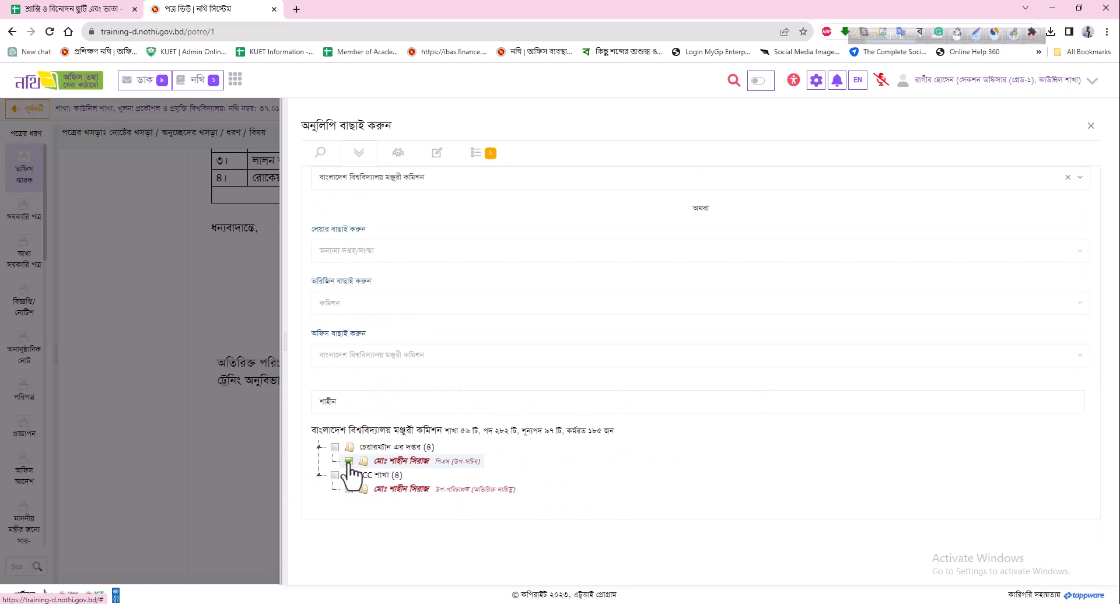
left_click(475, 154)
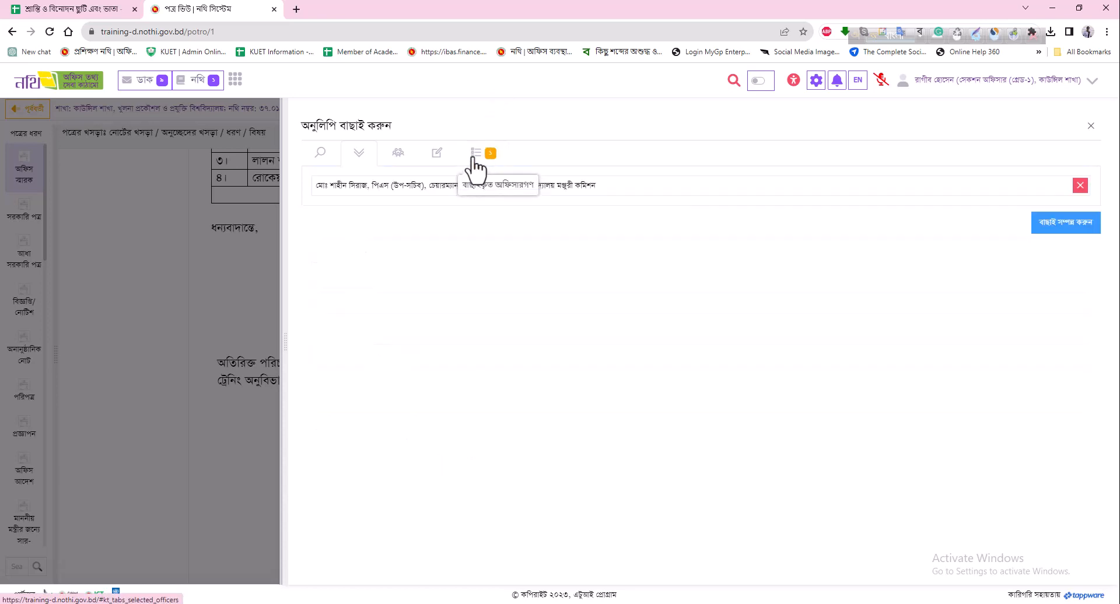
Step: Search by name for the Council section's সহকারী রেজিস্ট্রার and add that officer to the অনুলিপি recipients
left_click(320, 153)
left_click(350, 211)
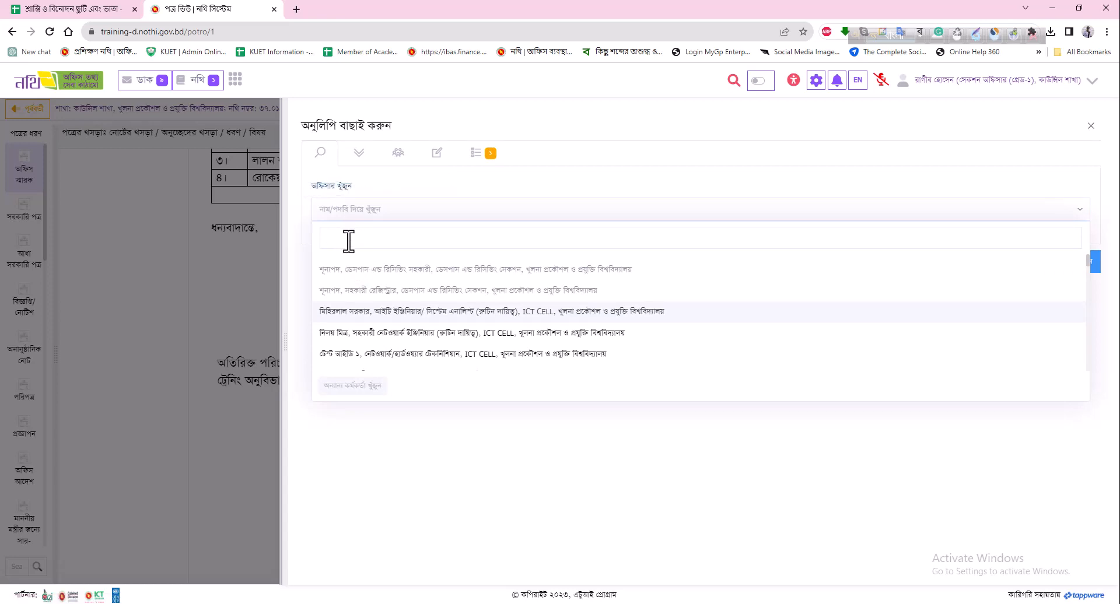
type("মনিরু")
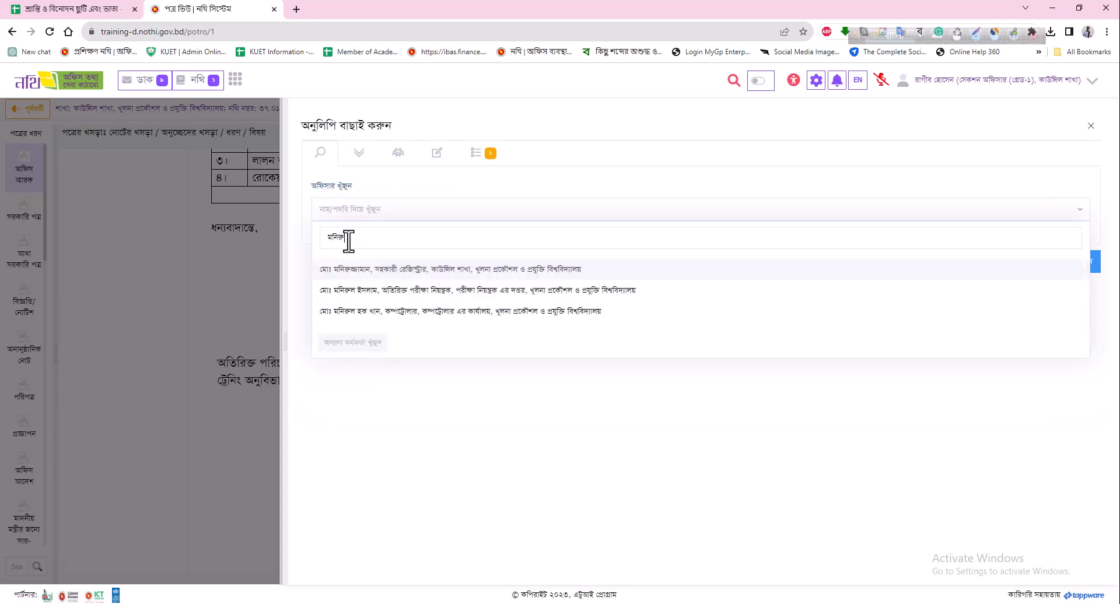
type("জ্জা")
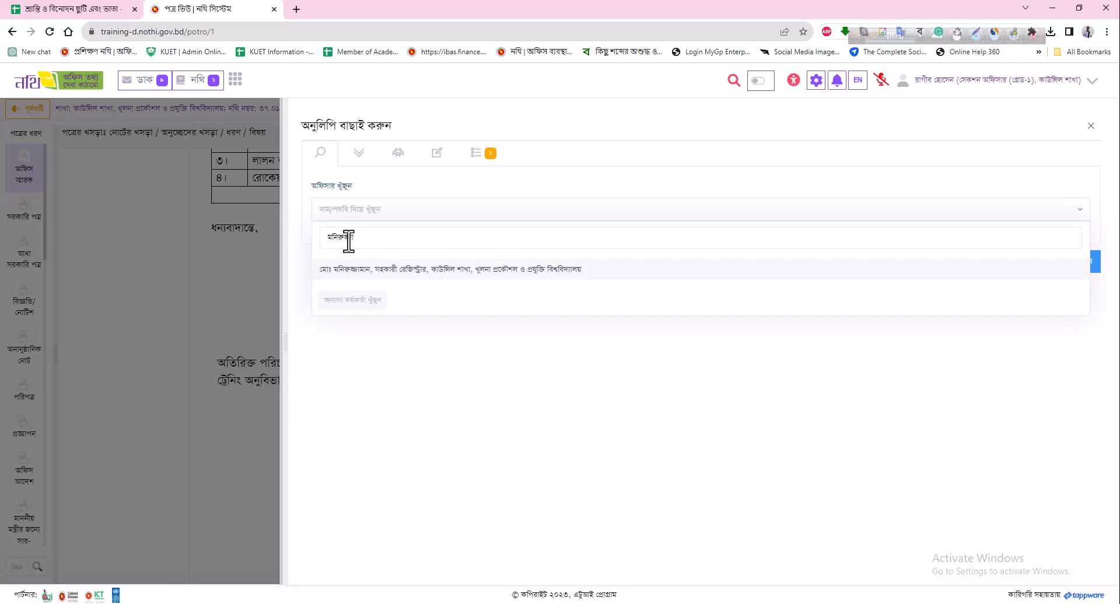
left_click(390, 272)
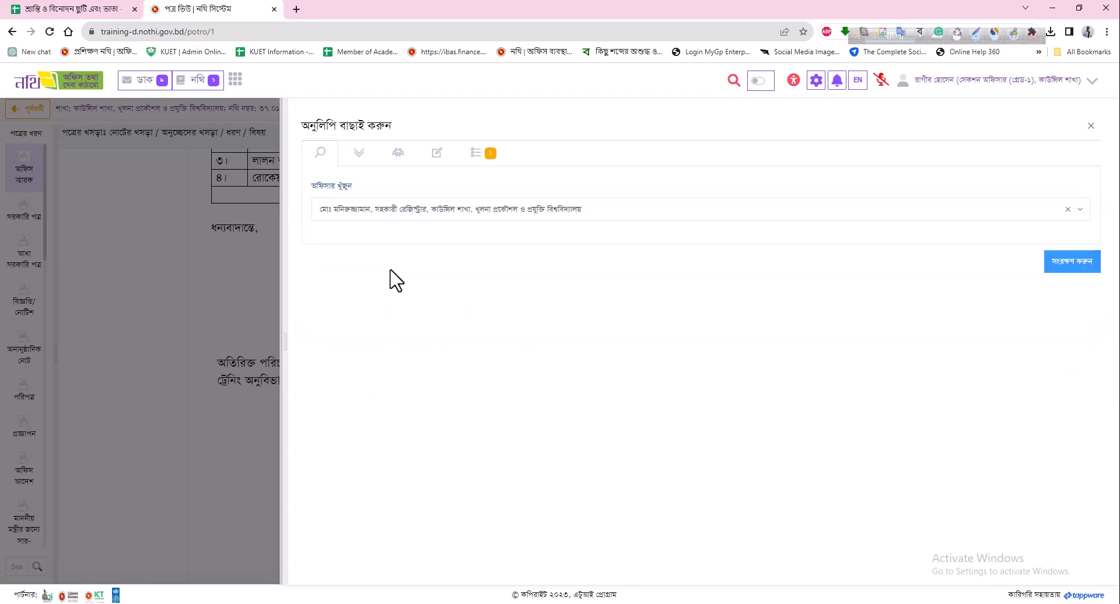
left_click(1054, 266)
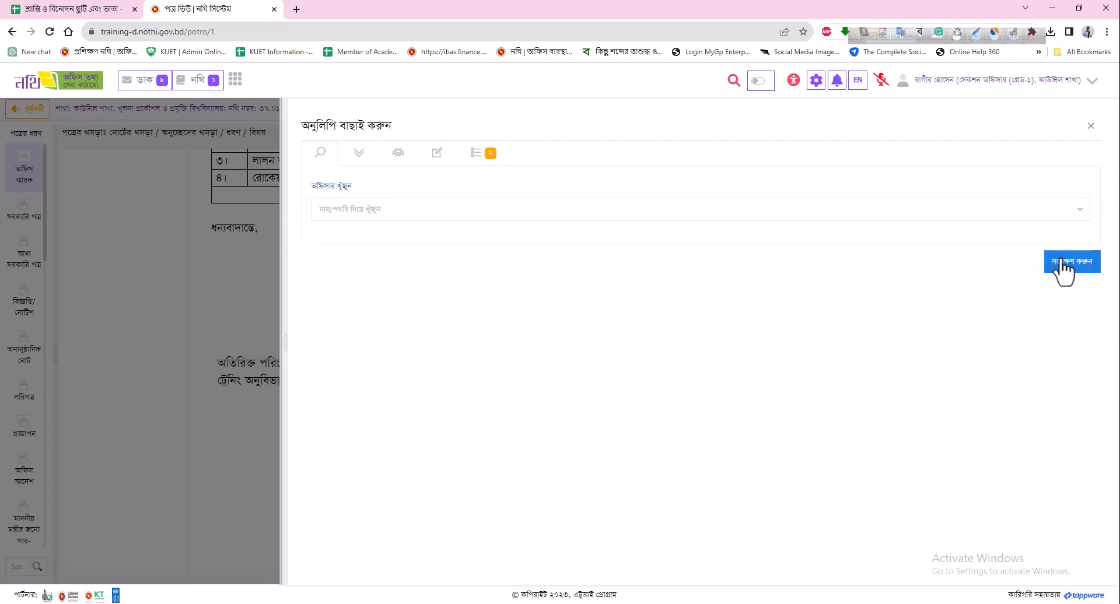
Step: Complete the অনুলিপি selection with the two chosen officers and review the whole draft letter
left_click(477, 156)
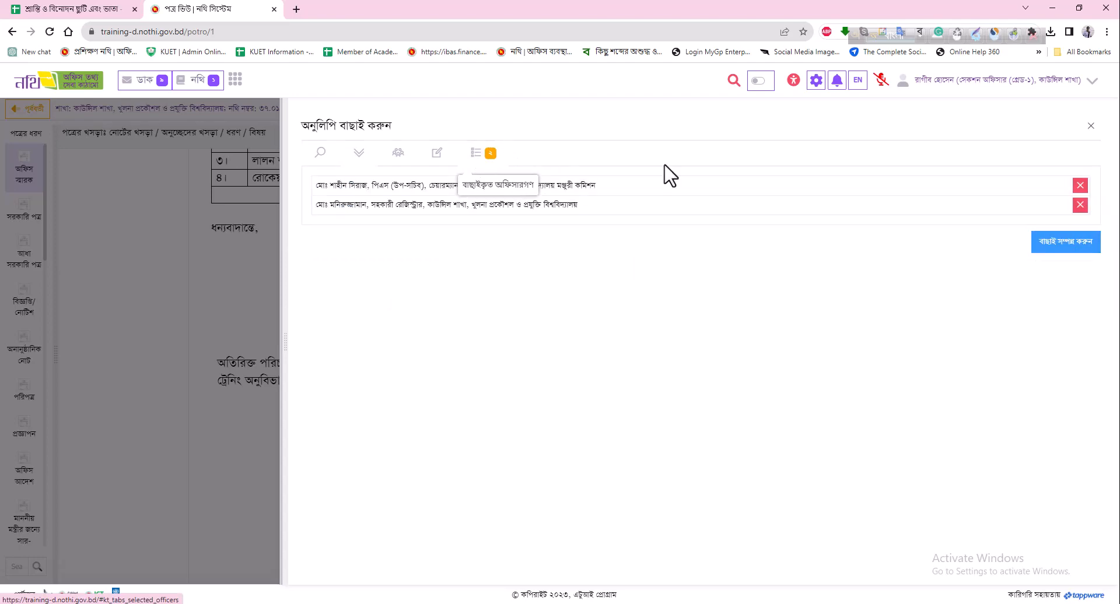
left_click(1066, 244)
scroll(271, 531, "down", 1)
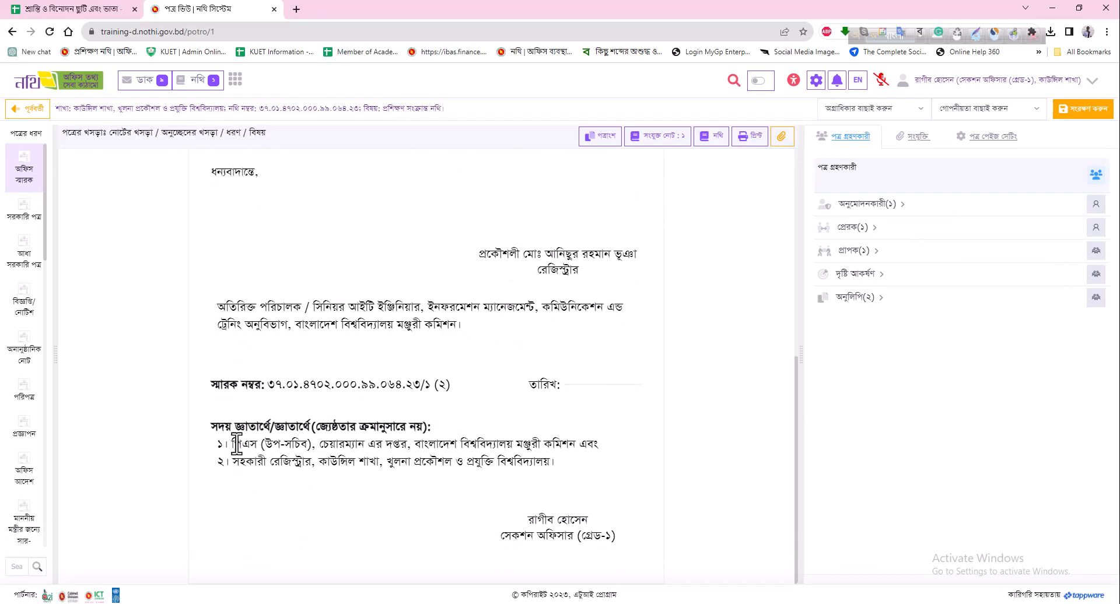
scroll(331, 497, "up", 7)
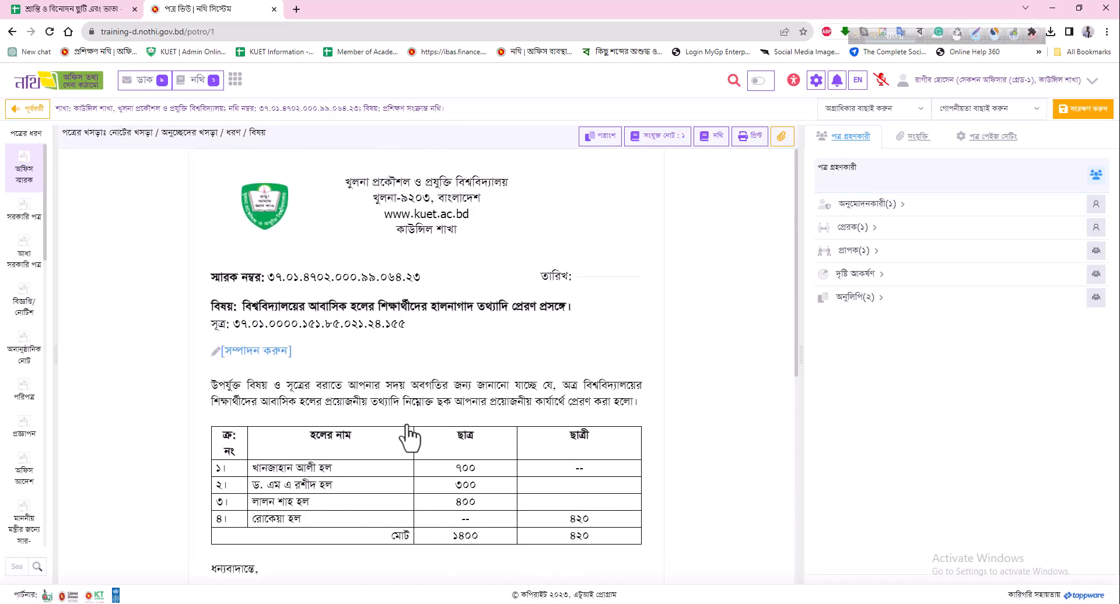
scroll(408, 438, "down", 7)
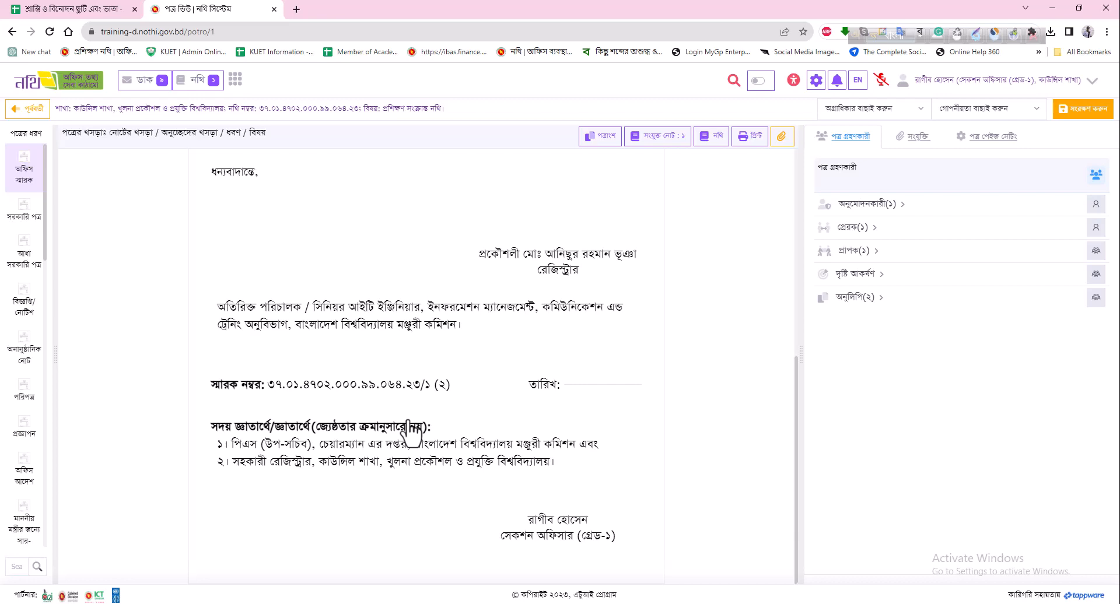
scroll(412, 434, "up", 7)
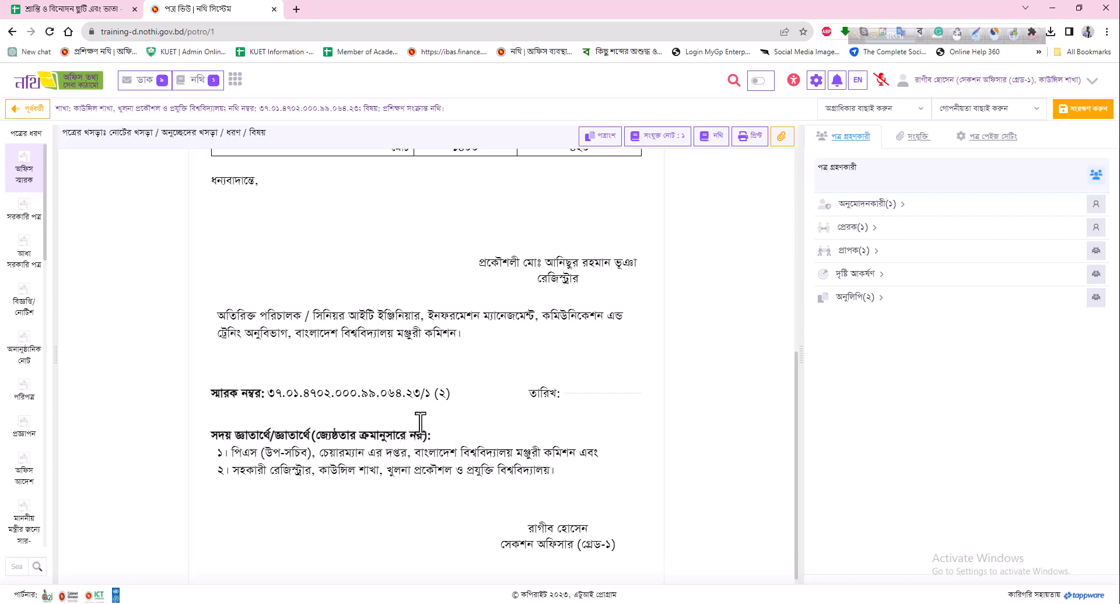
Step: Check the draft reply letter from its heading to the অনুলিপি list and save it to the note
scroll(461, 394, "down", 4)
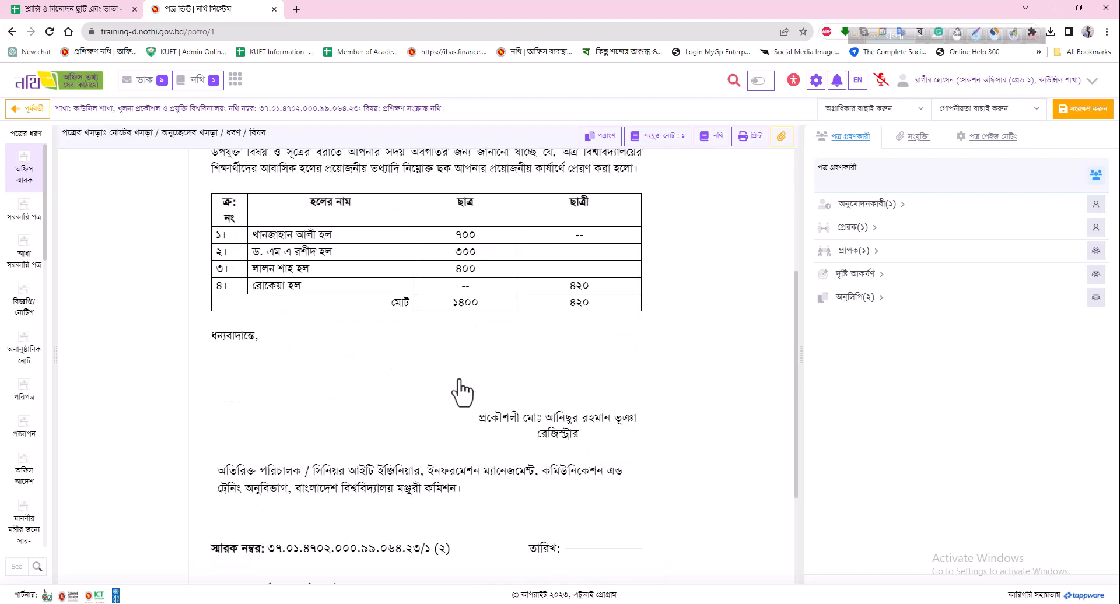
scroll(461, 394, "down", 3)
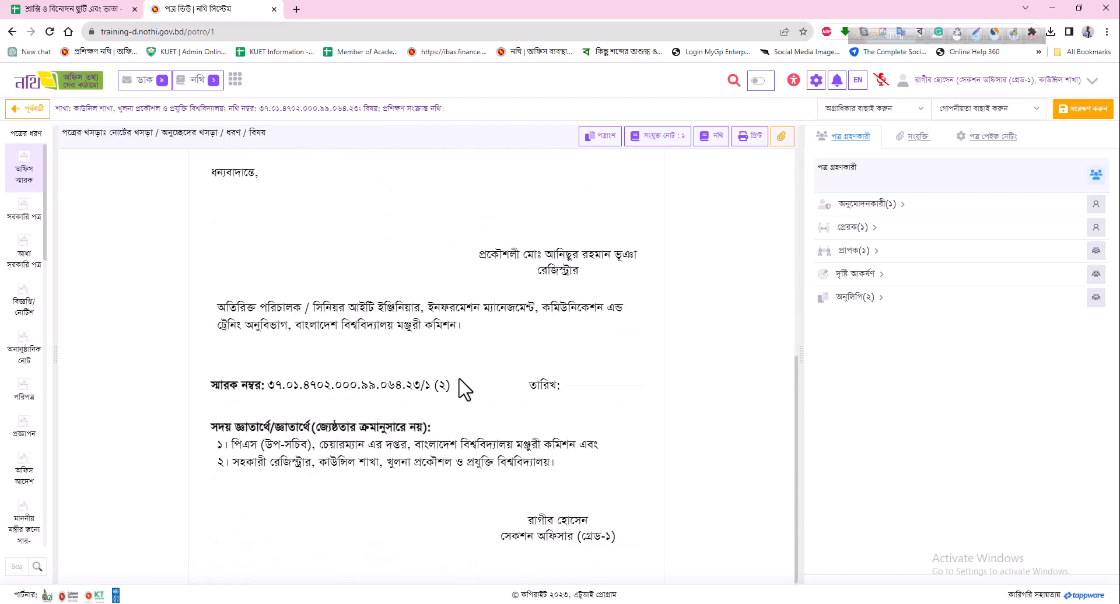
scroll(461, 386, "up", 4)
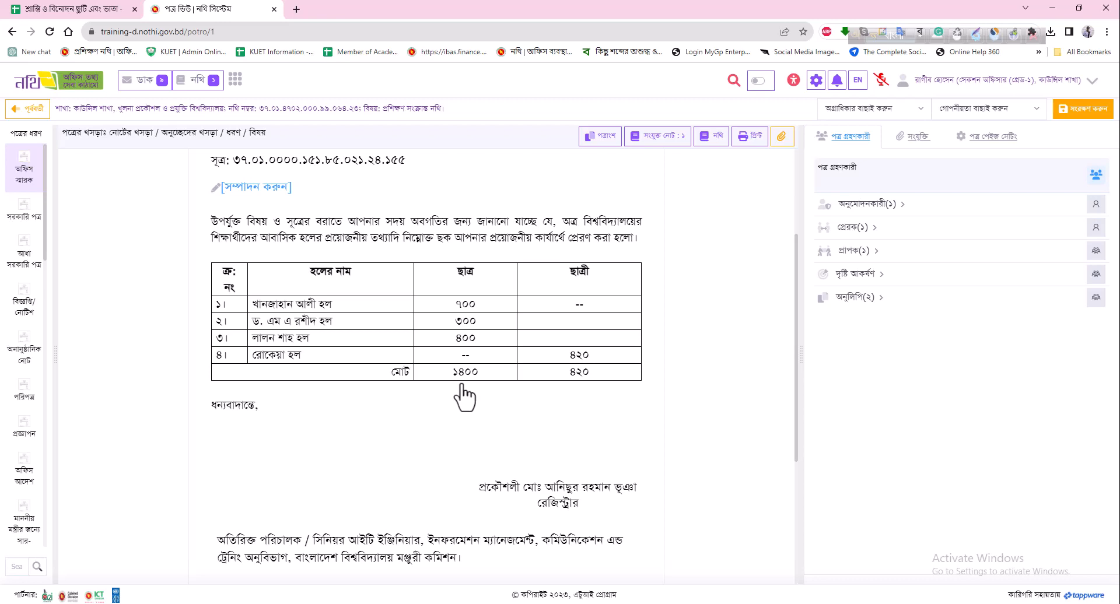
scroll(465, 398, "up", 3)
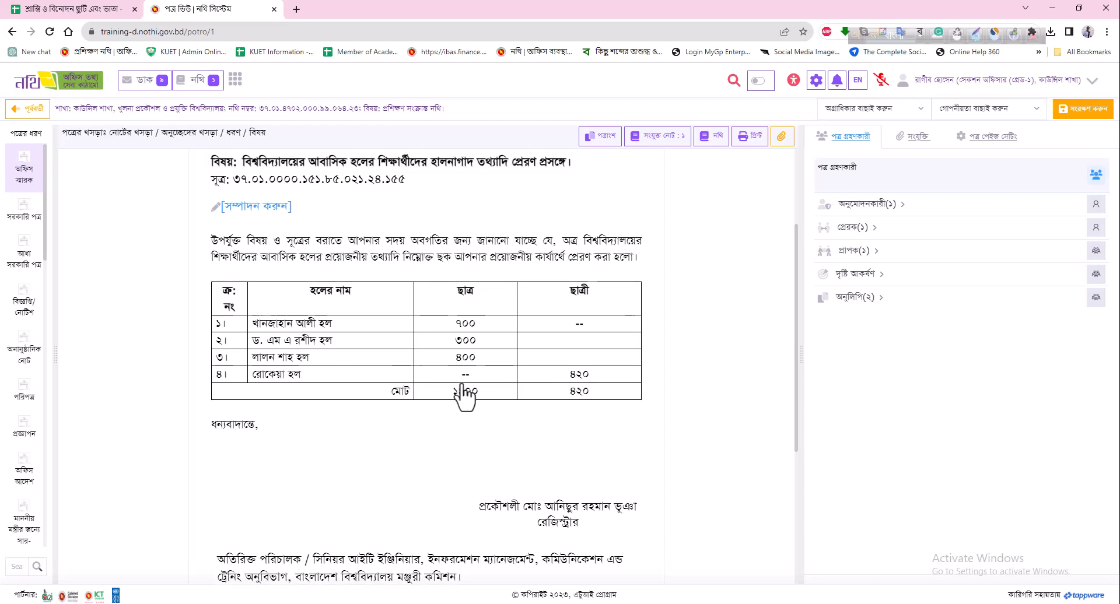
scroll(513, 350, "down", 6)
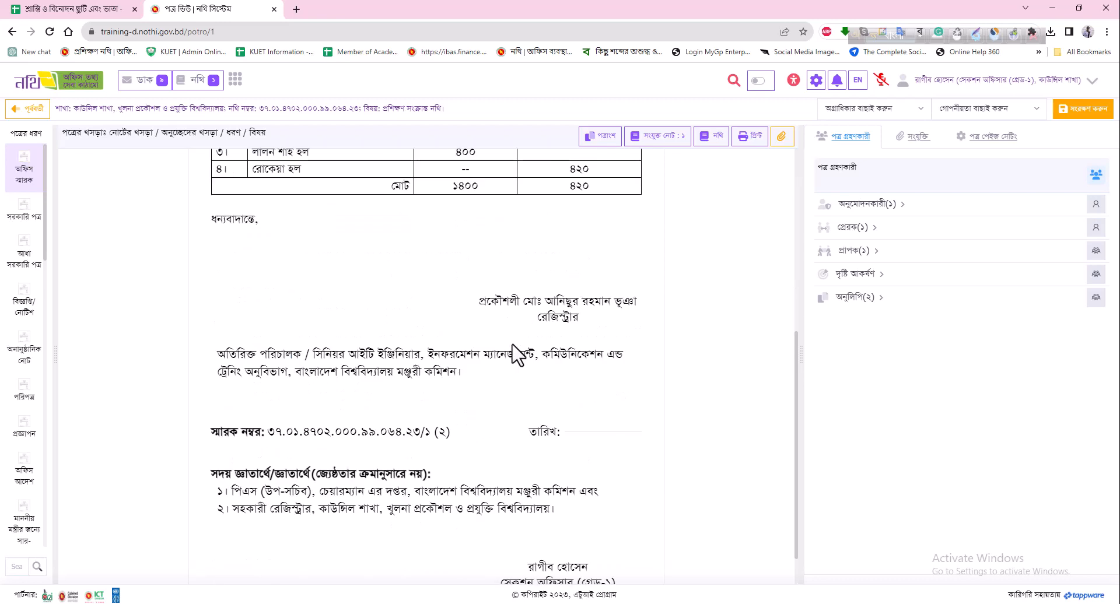
scroll(526, 368, "up", 6)
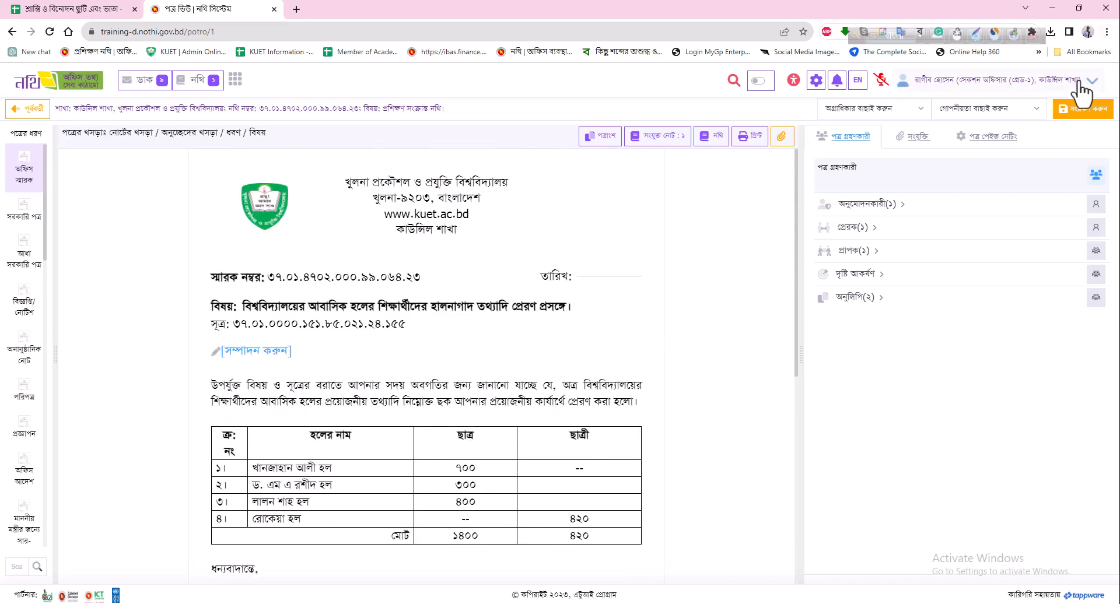
left_click(1079, 109)
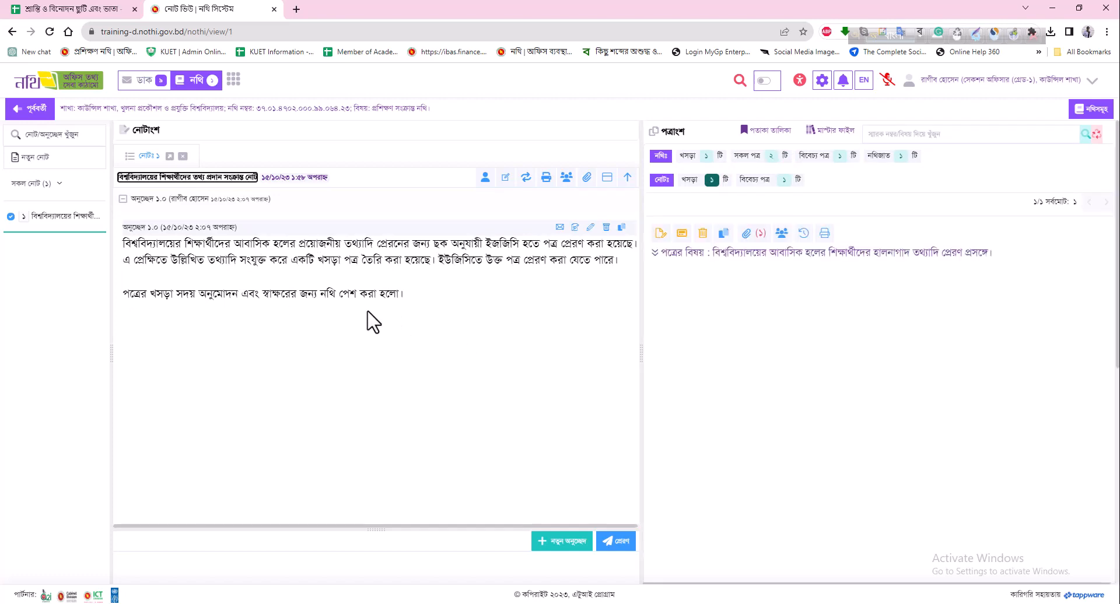
Step: Examine the saved draft letter beside the note, including its subject, hall table, signatory, recipient and অনুলিপি list
scroll(871, 416, "down", 4)
scroll(871, 416, "down", 8)
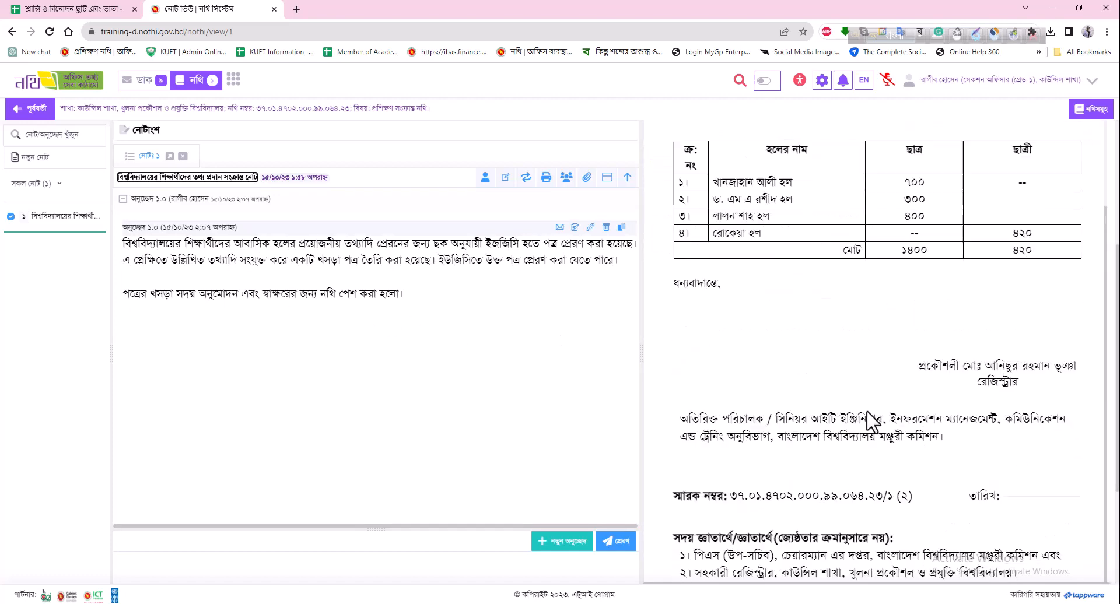
scroll(863, 420, "up", 8)
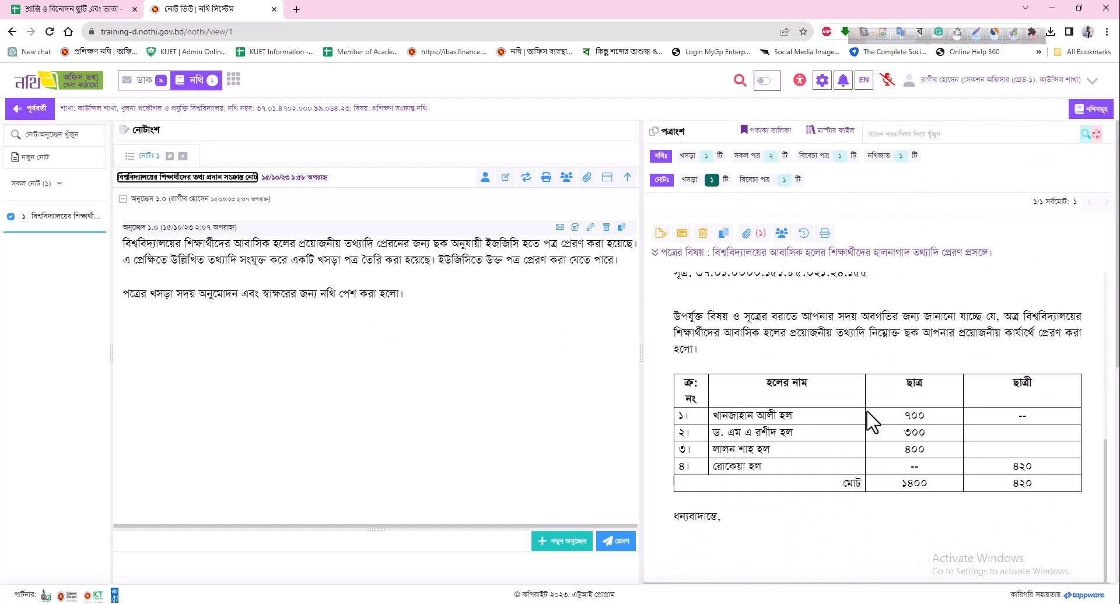
scroll(881, 420, "up", 4)
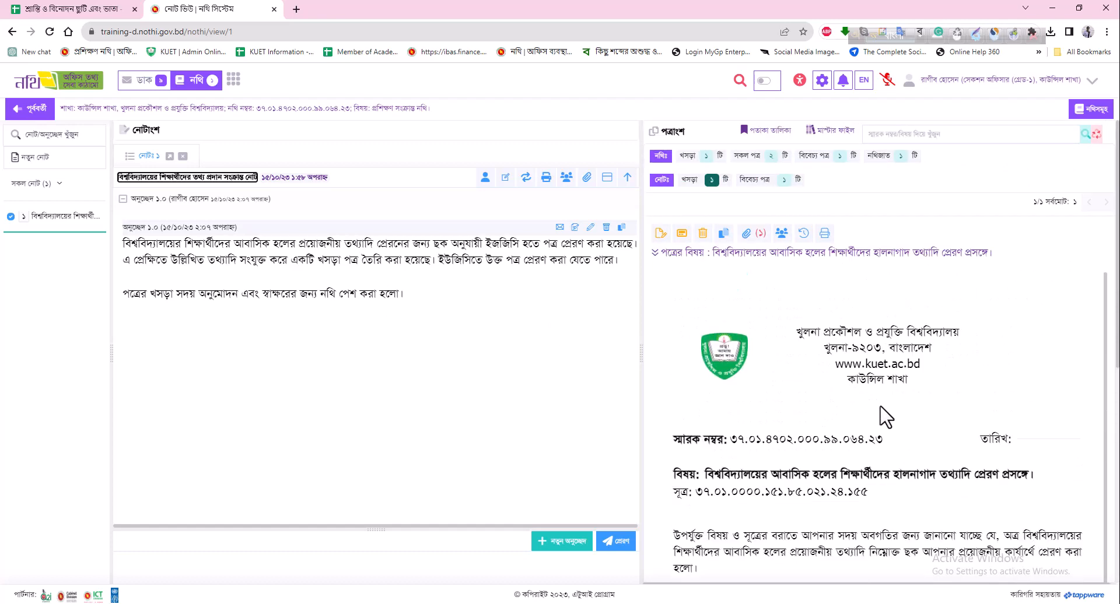
scroll(826, 394, "down", 3)
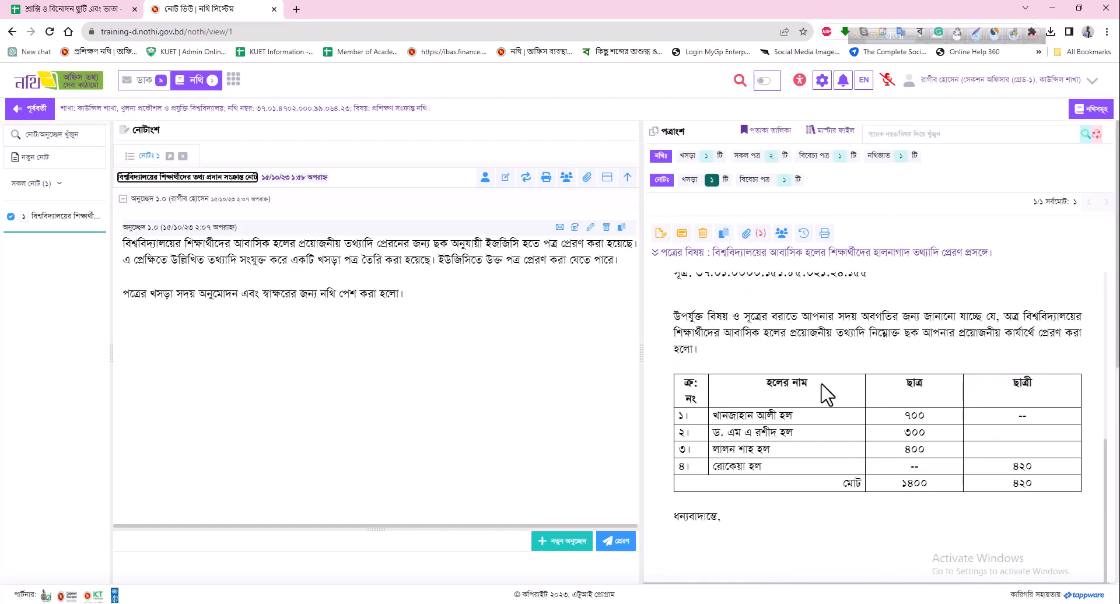
scroll(825, 400, "down", 7)
scroll(823, 409, "up", 5)
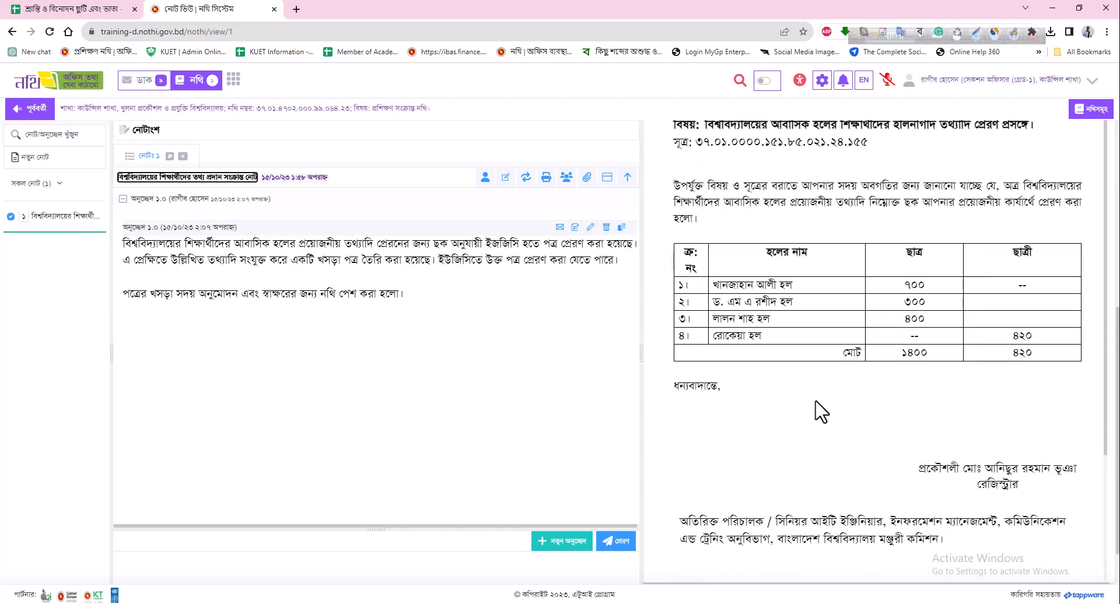
Step: Send the note with its draft letter to the রেজিস্ট্রার in স্তর ১ for the next action
left_click(619, 548)
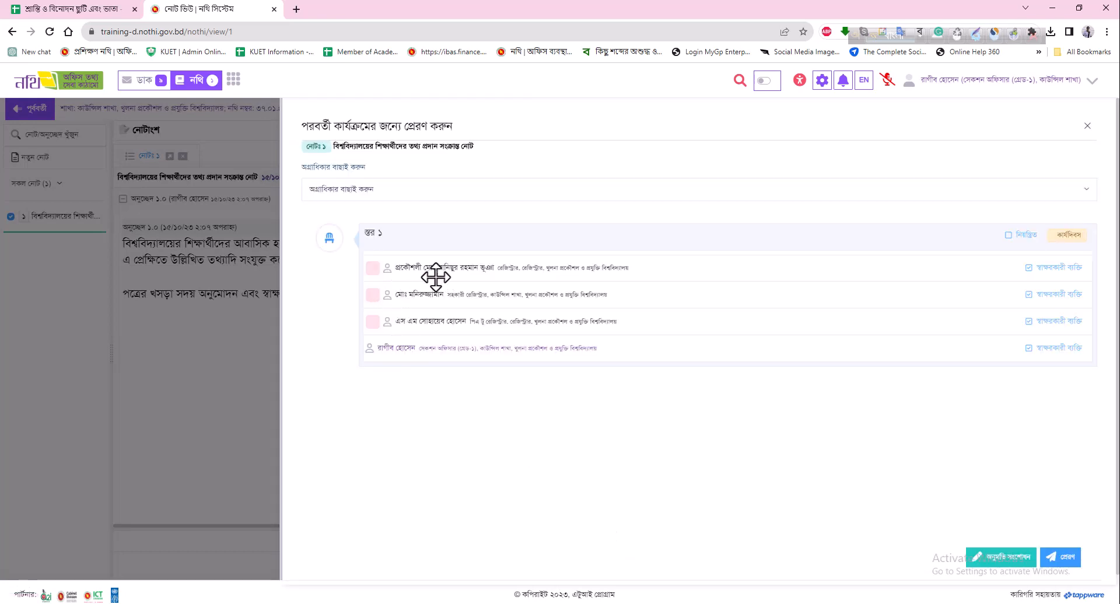
left_click(372, 269)
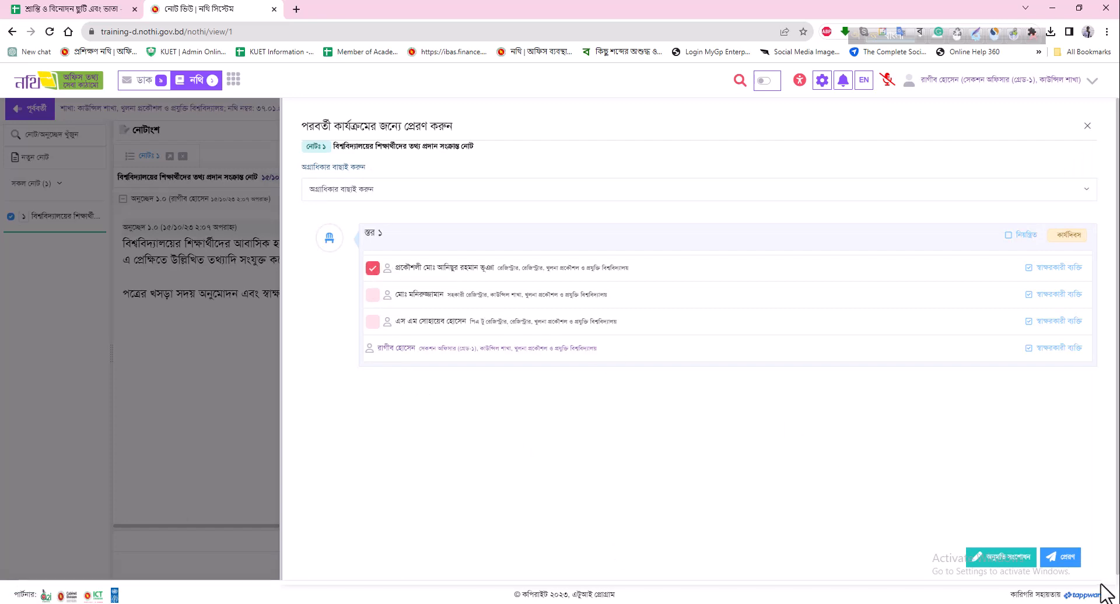
left_click(1061, 559)
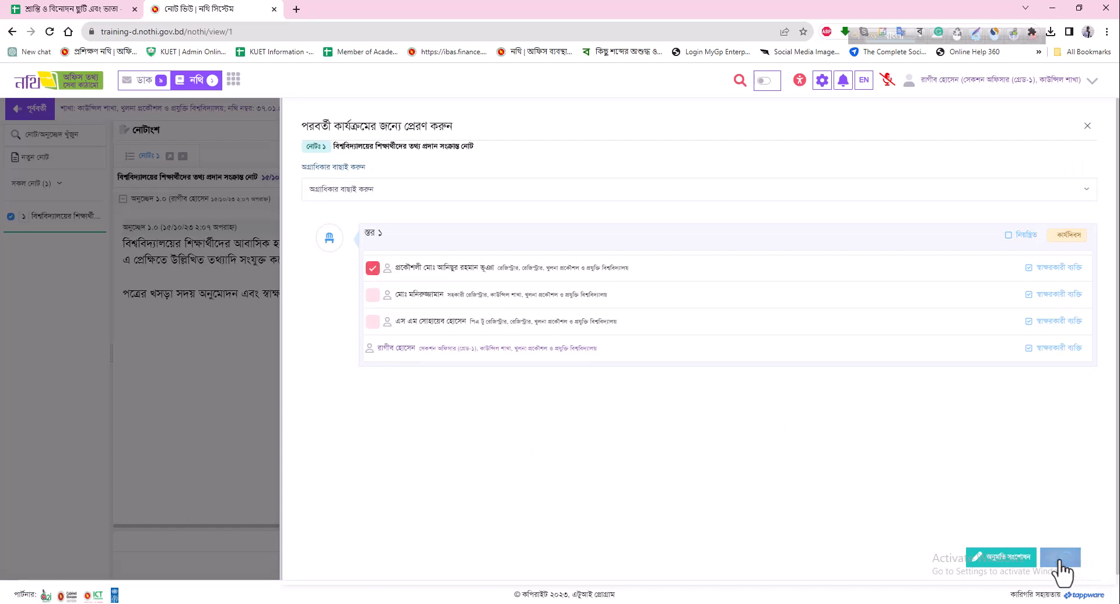